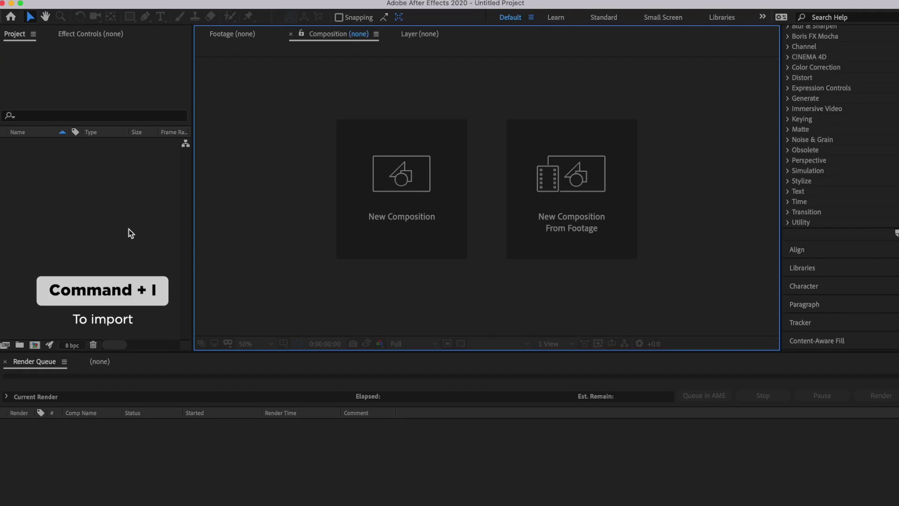
# Locate Music Poster.psd in the Working Files folder on the Desktop for import.
pyautogui.press('super+i')
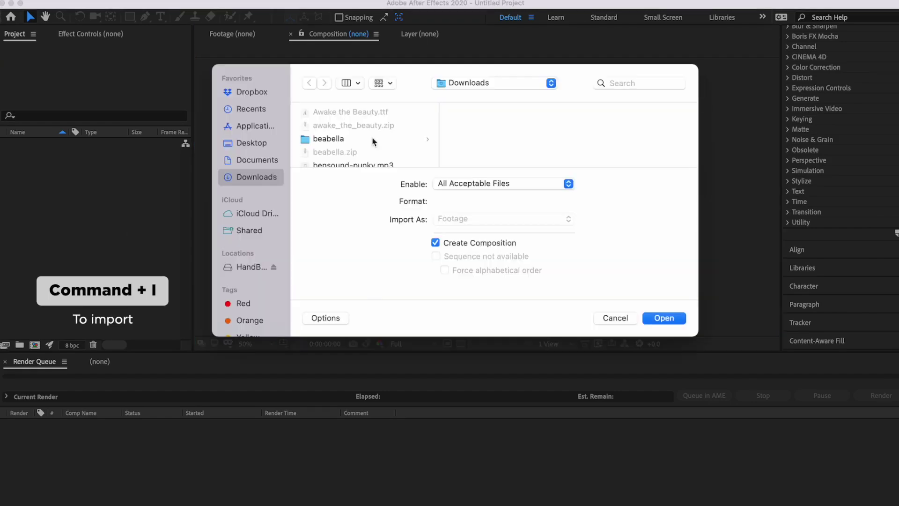
pyautogui.press('super+shift+d')
pyautogui.click(344, 156)
pyautogui.click(482, 138)
pyautogui.click(507, 139)
pyautogui.click(473, 153)
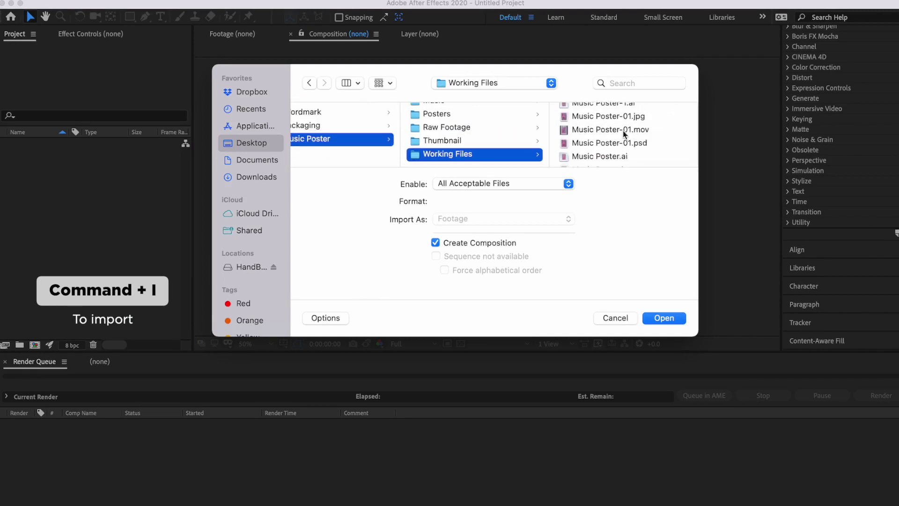
pyautogui.click(624, 140)
pyautogui.click(473, 219)
pyautogui.click(507, 213)
# Import Music Poster.psd as Composition - Retain Layer Sizes with editable layer styles.
pyautogui.click(486, 220)
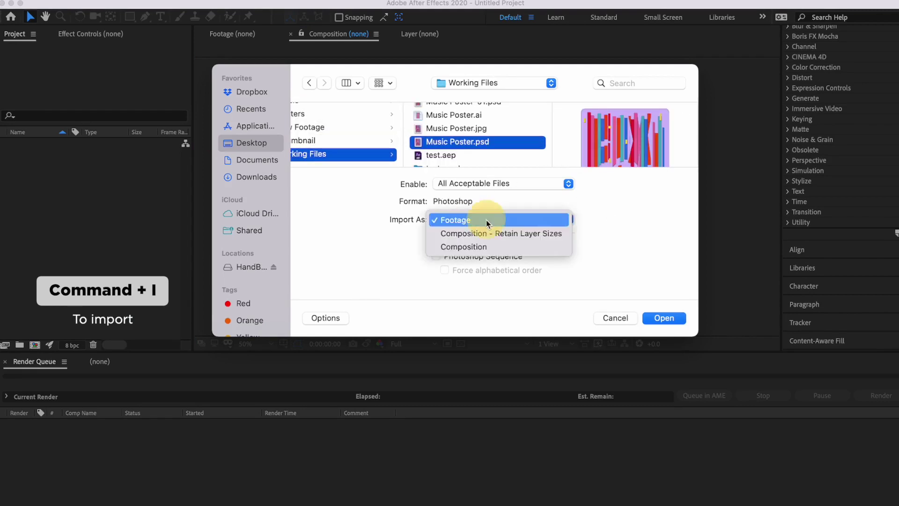
pyautogui.click(535, 233)
pyautogui.click(664, 317)
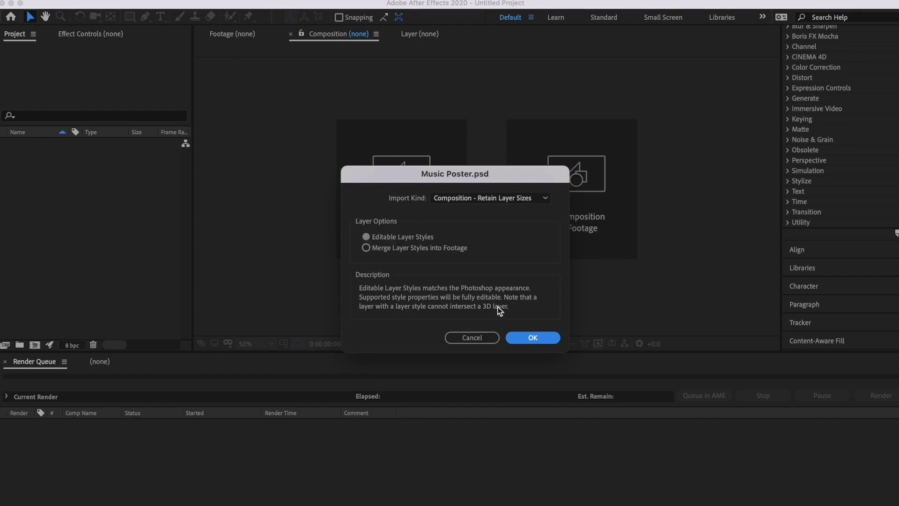
pyautogui.click(533, 338)
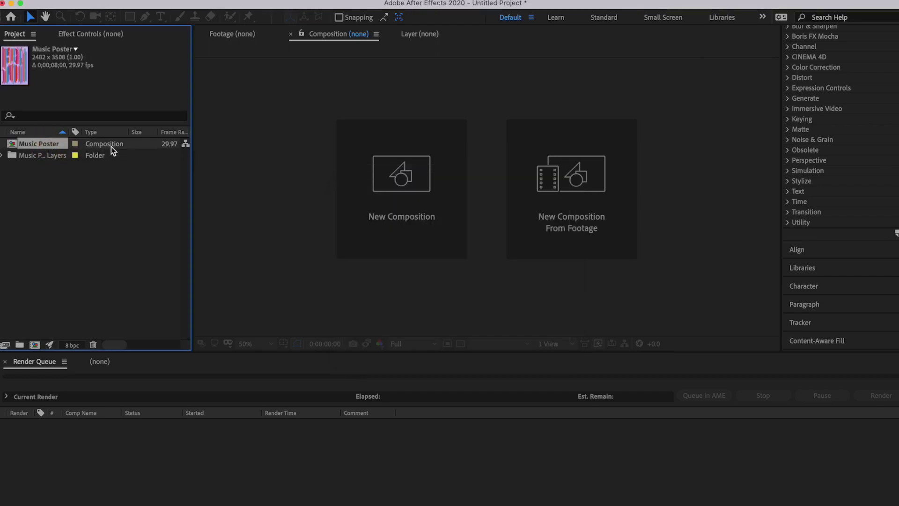
# Open the Music Poster composition and fit the whole poster in the viewer.
pyautogui.doubleClick(53, 143)
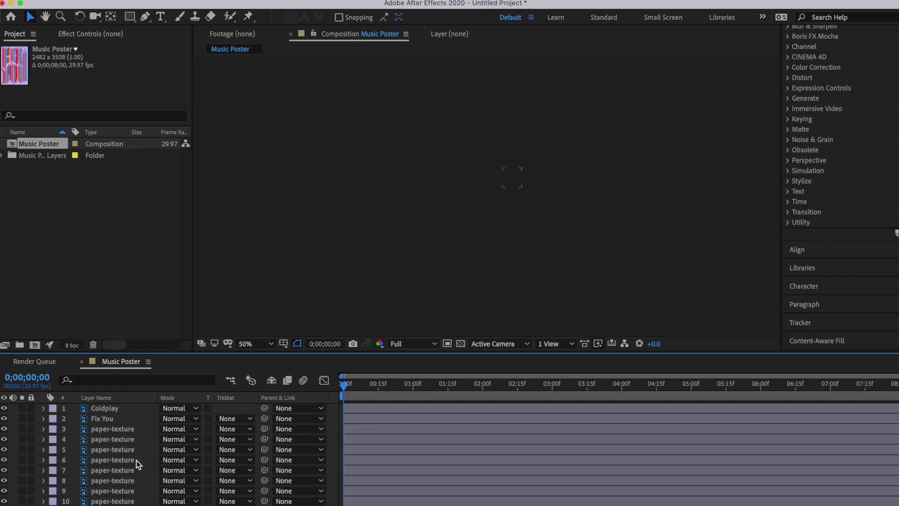
pyautogui.scroll(-10, 136, 460)
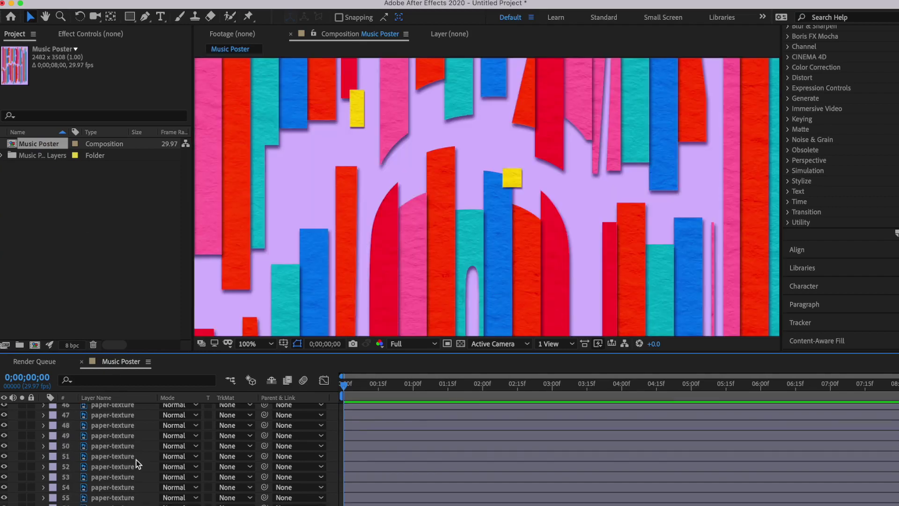
pyautogui.scroll(10, 136, 459)
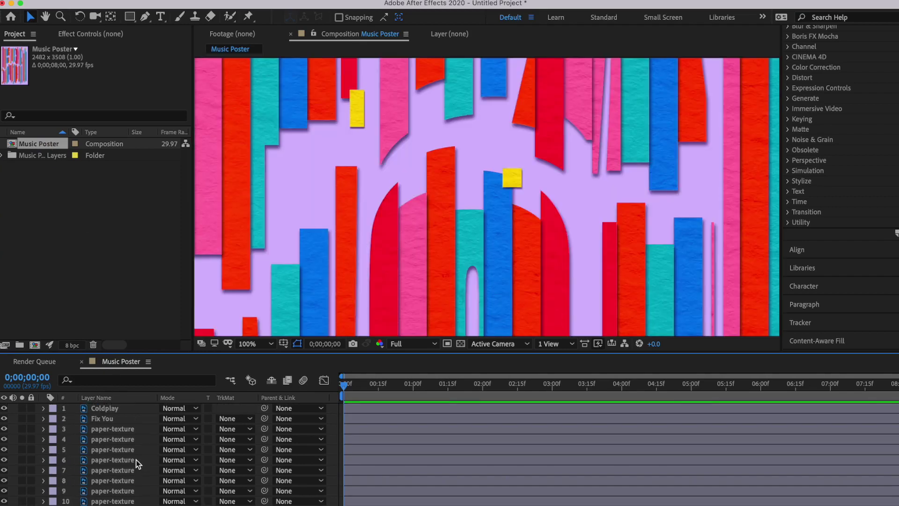
pyautogui.click(265, 347)
pyautogui.click(280, 127)
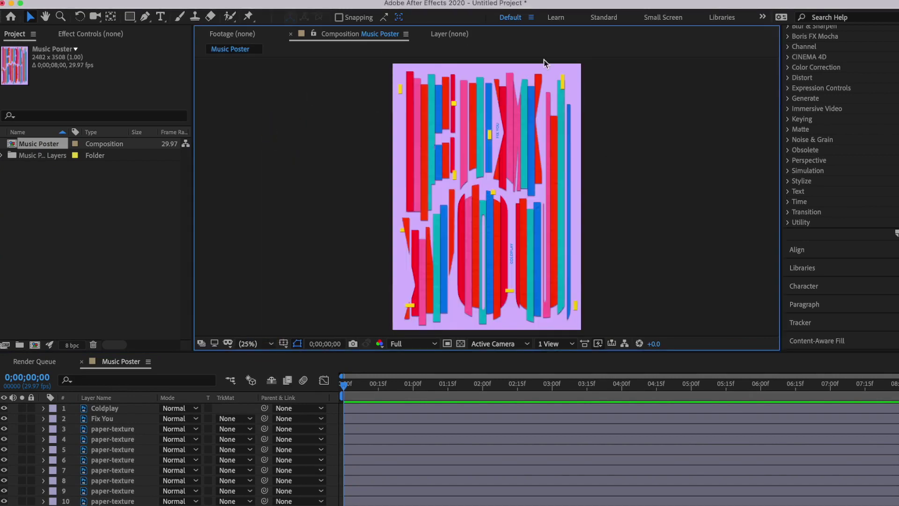
# Scrub the timeline to preview, then check settings: 2482 x 3508 px, 29.97 fps, 8 seconds.
pyautogui.moveTo(345, 385); pyautogui.dragTo(362, 385)
pyautogui.moveTo(462, 374); pyautogui.dragTo(280, 386)
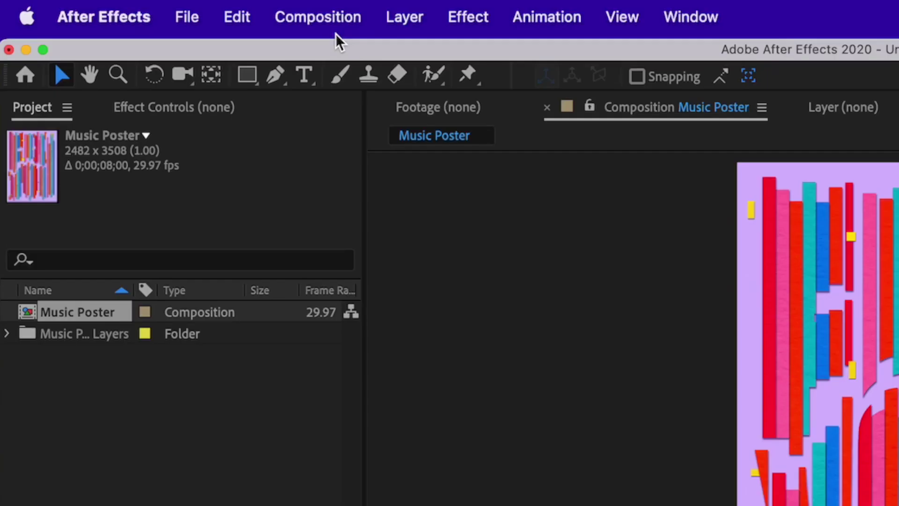
pyautogui.click(331, 24)
pyautogui.click(345, 97)
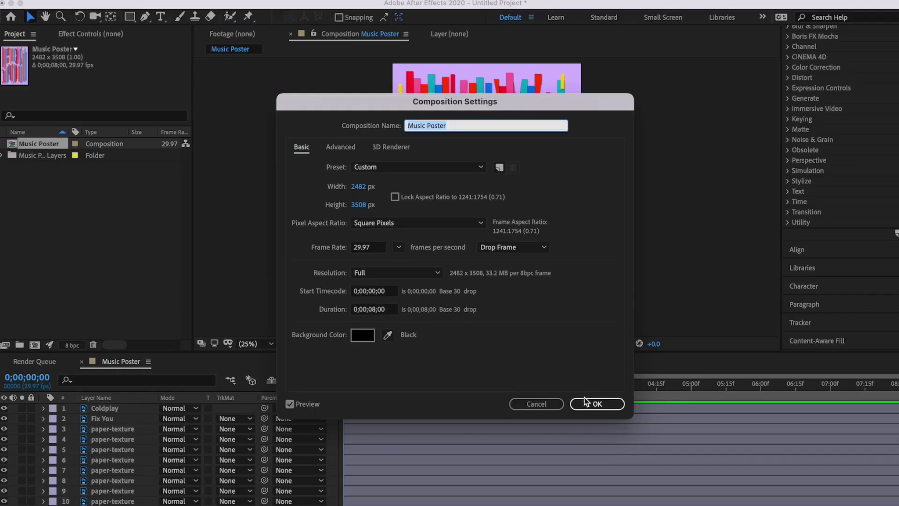
pyautogui.click(585, 402)
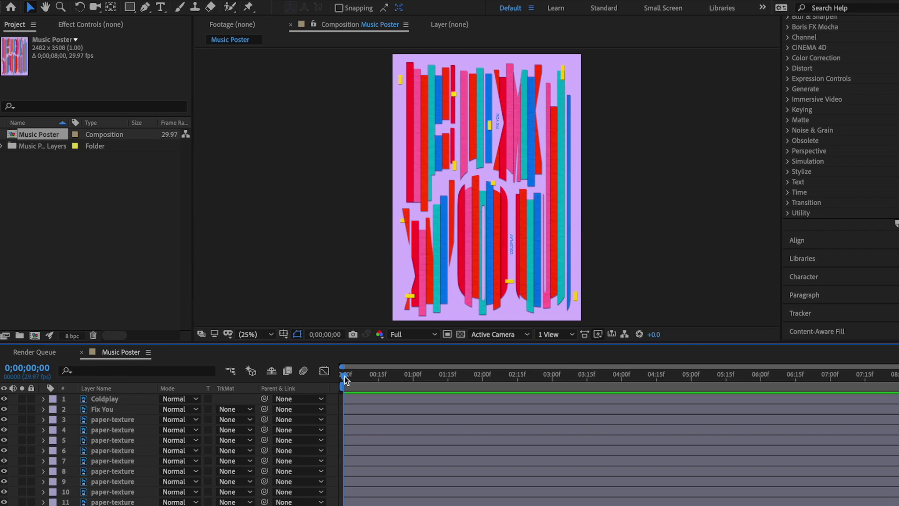
pyautogui.press('KP_3')
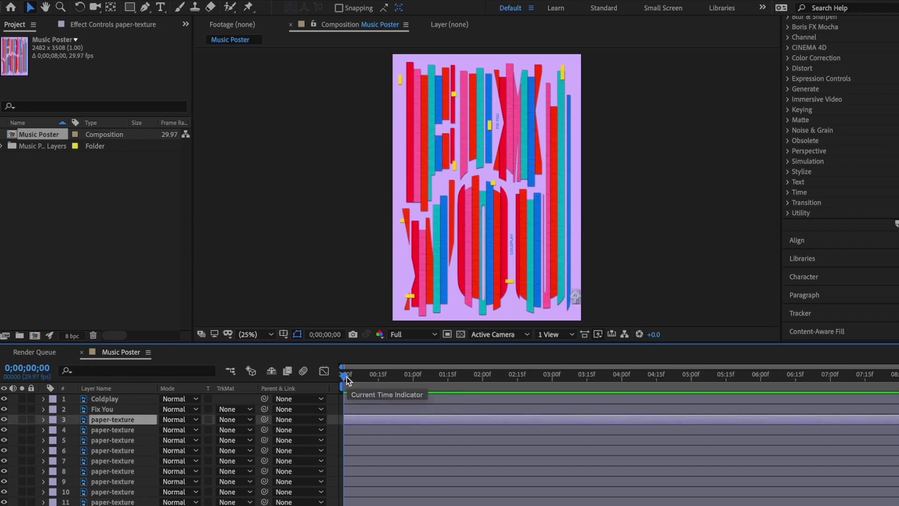
# At 0;00;07;29, set Position keyframes on all the selected paper-texture layers.
pyautogui.moveTo(345, 378); pyautogui.dragTo(894, 375)
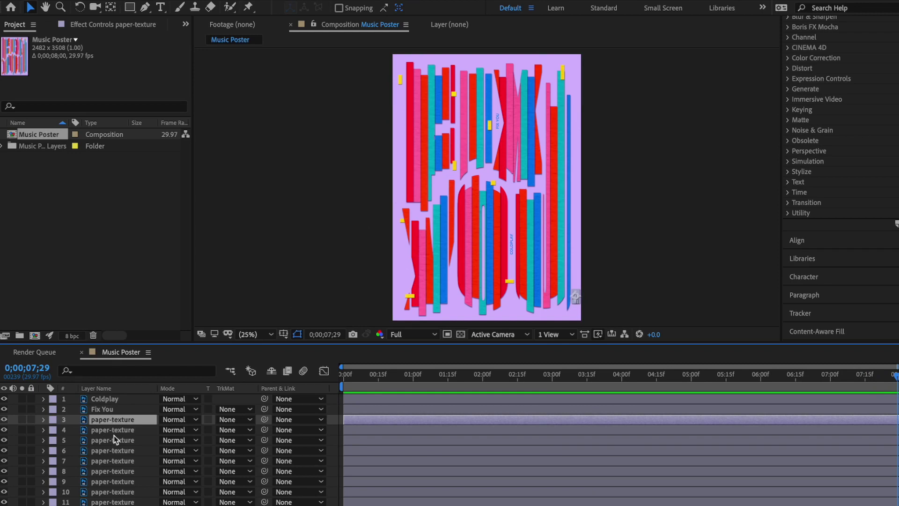
pyautogui.scroll(-4, 116, 448)
pyautogui.scroll(-10, 116, 450)
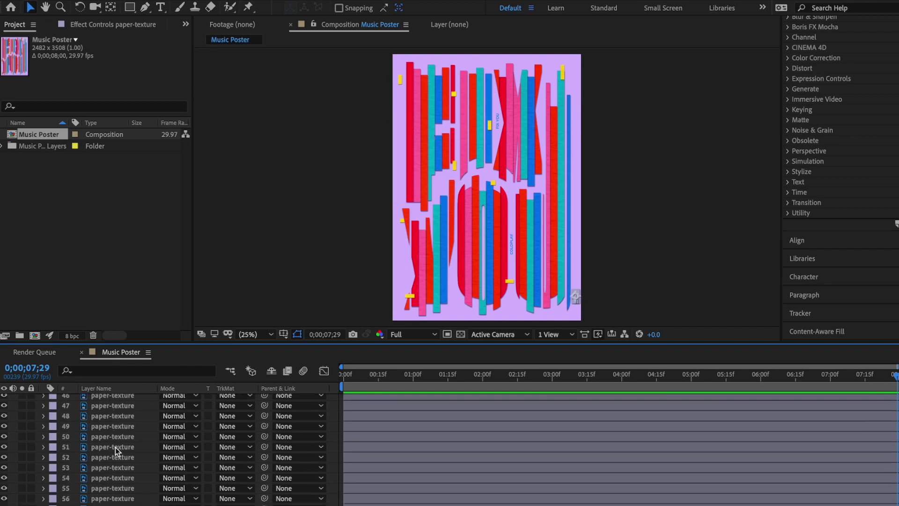
pyautogui.keyDown('shift'); pyautogui.click(126, 479); pyautogui.keyUp('shift')
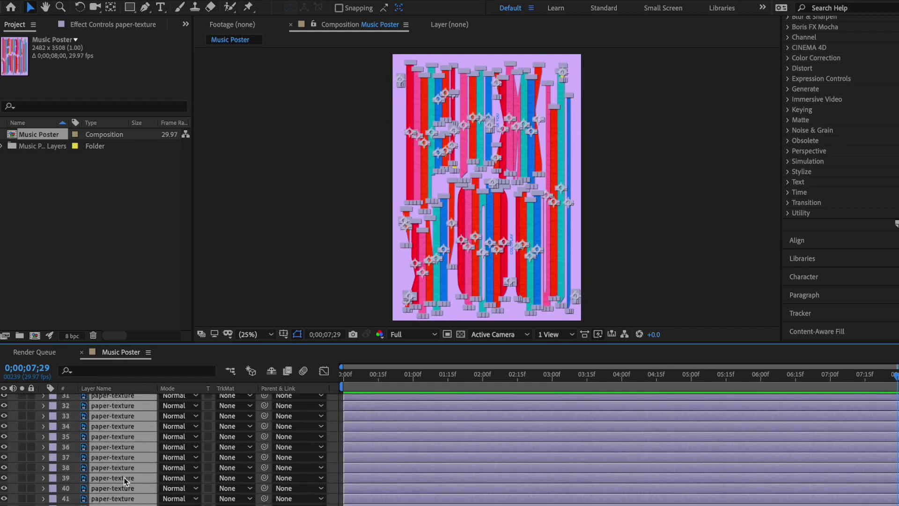
pyautogui.scroll(13, 124, 476)
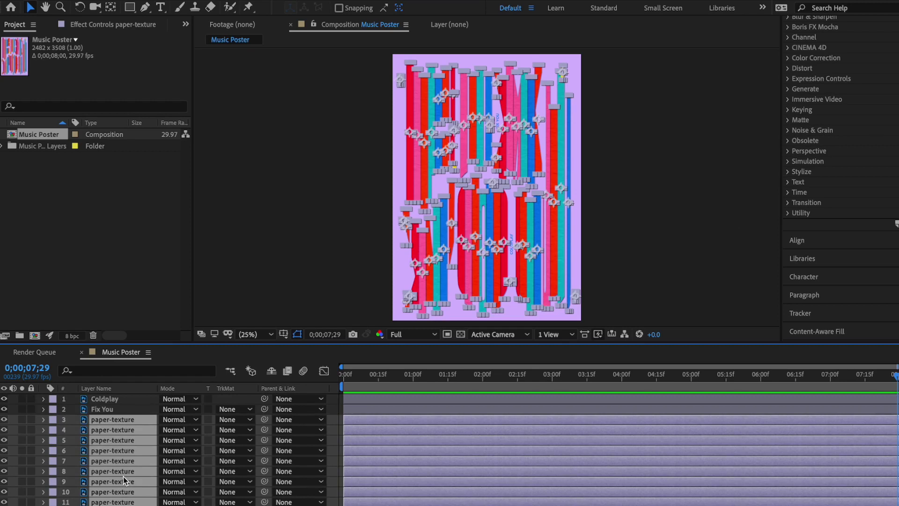
pyautogui.press('p')
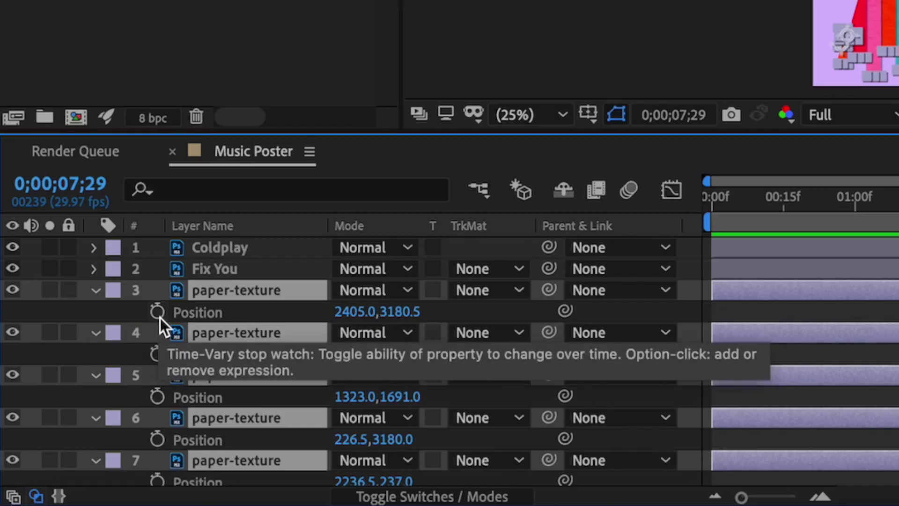
pyautogui.click(160, 316)
# Deselect, then reselect the full range of paper-texture layers.
pyautogui.scroll(-3, 862, 448)
pyautogui.scroll(-15, 861, 448)
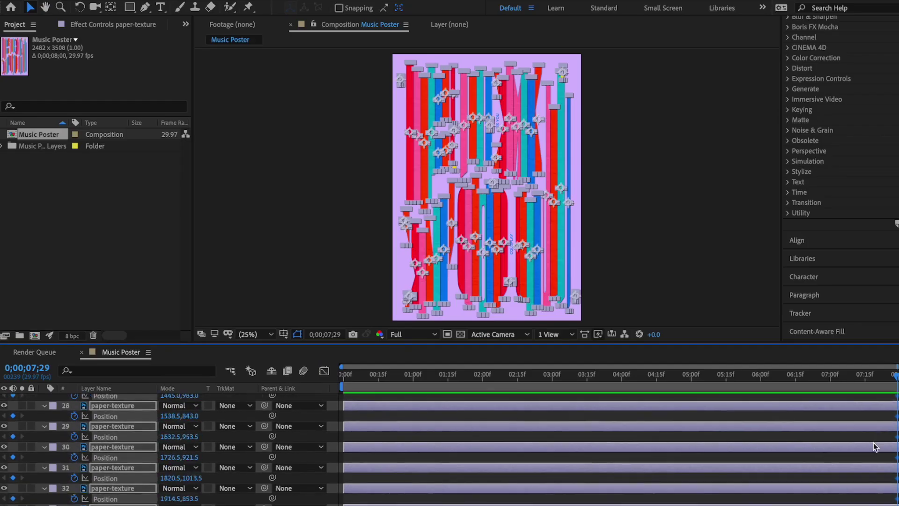
pyautogui.scroll(15, 873, 442)
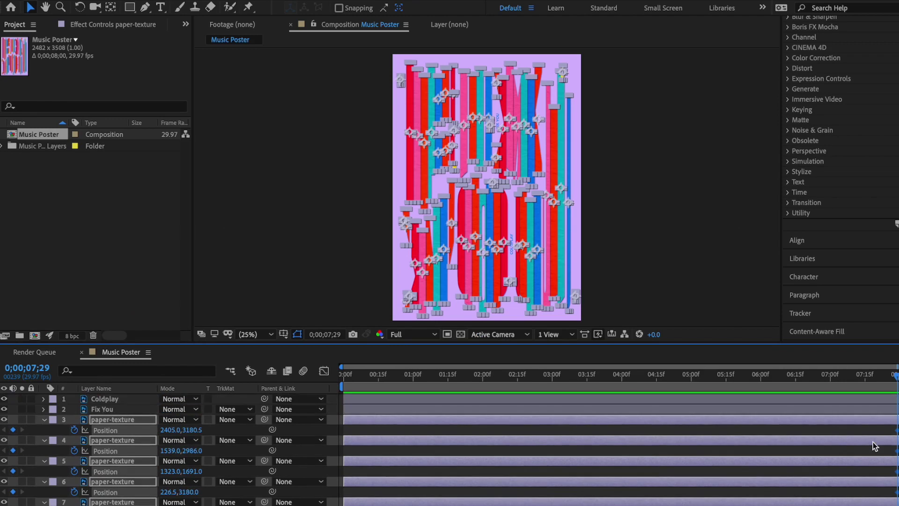
pyautogui.click(277, 281)
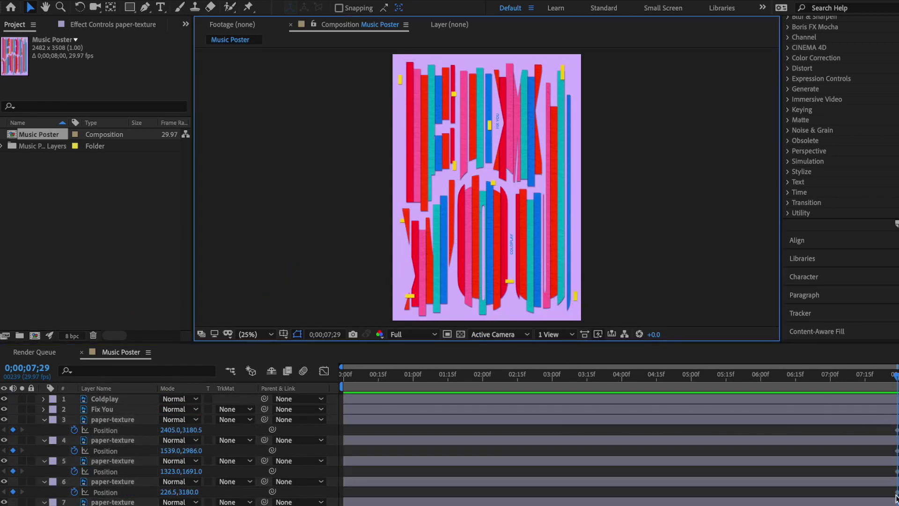
pyautogui.click(125, 491)
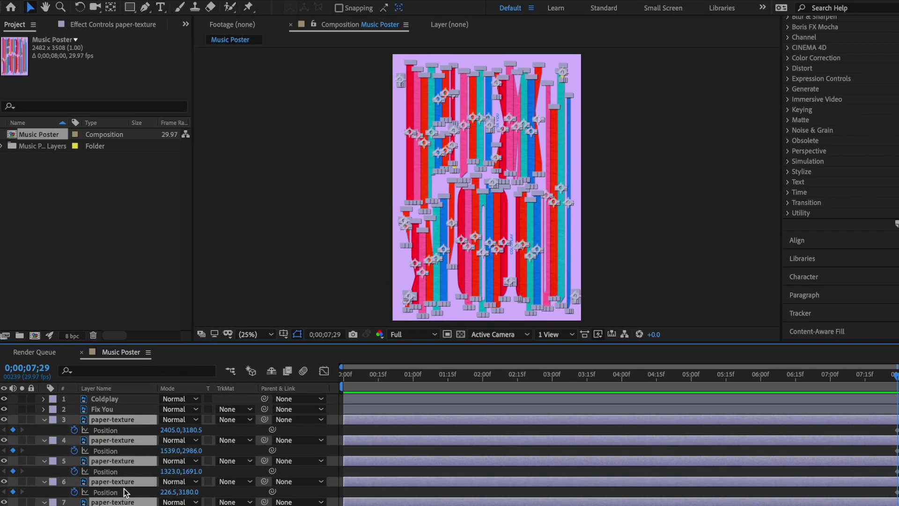
# Add Rotation keyframes to the selected paper-texture layers, then remove them.
pyautogui.press('r')
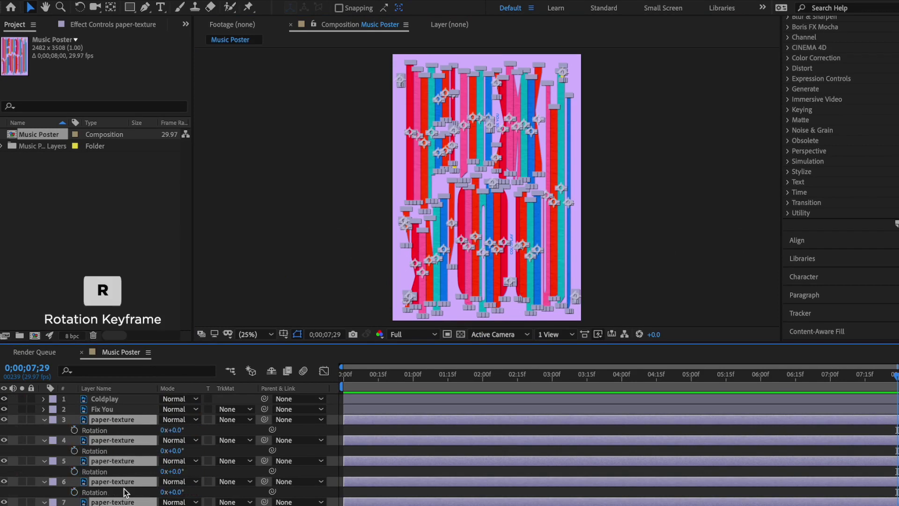
pyautogui.click(74, 430)
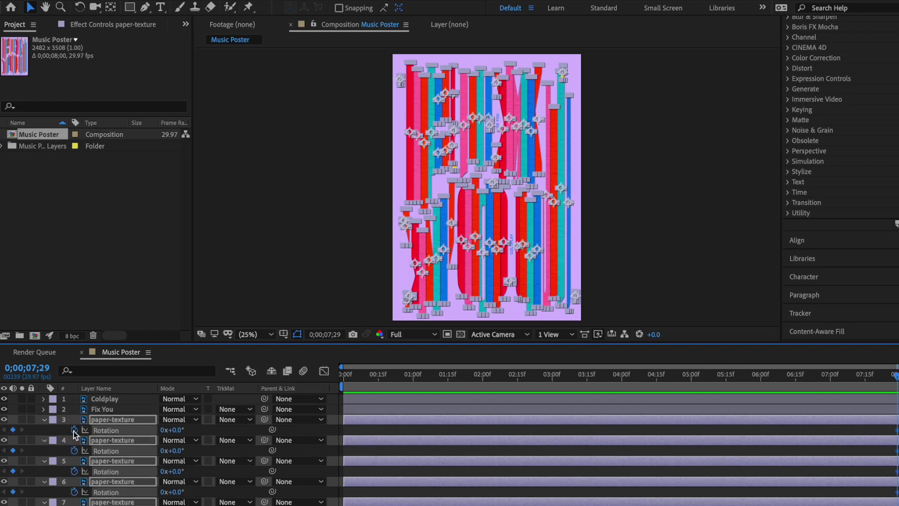
pyautogui.click(74, 430)
# Return to 0;00;00;00, show the Position keyframes again, and deselect all layers.
pyautogui.moveTo(895, 375); pyautogui.dragTo(339, 360)
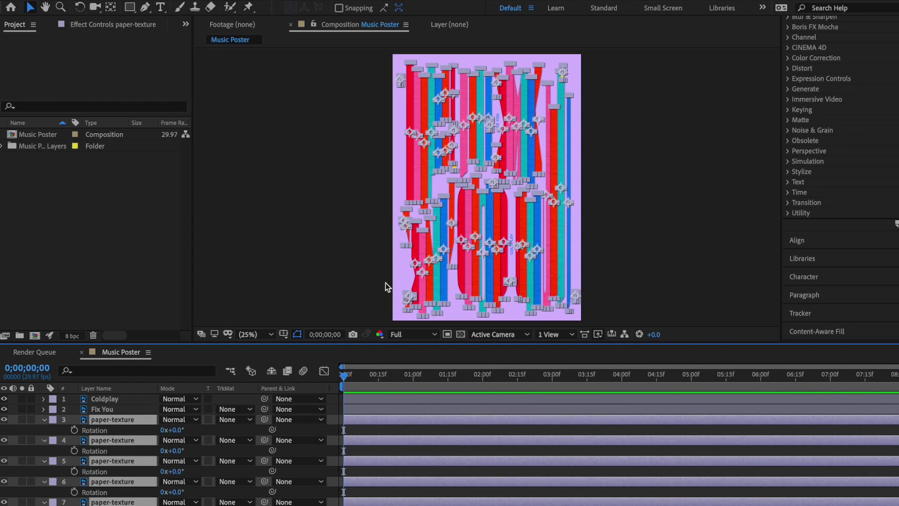
pyautogui.scroll(-15, 137, 471)
pyautogui.scroll(-1, 137, 471)
pyautogui.press('p')
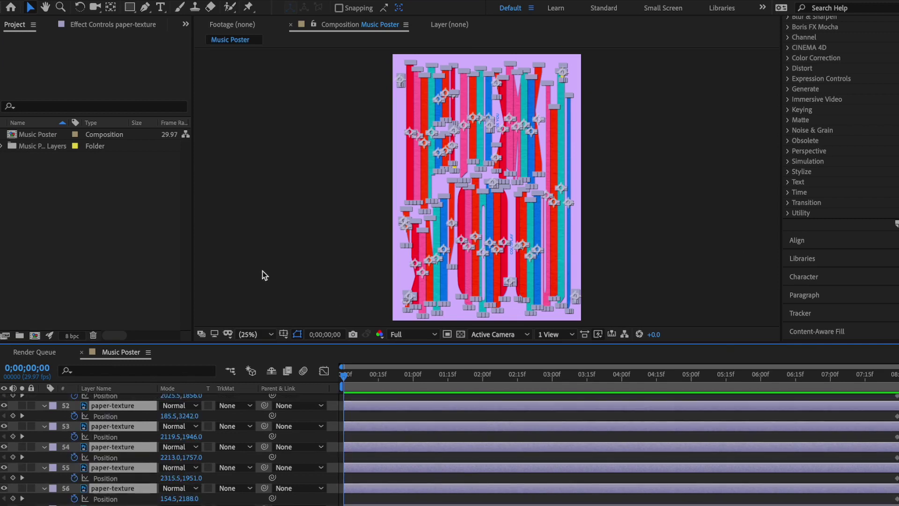
pyautogui.click(263, 268)
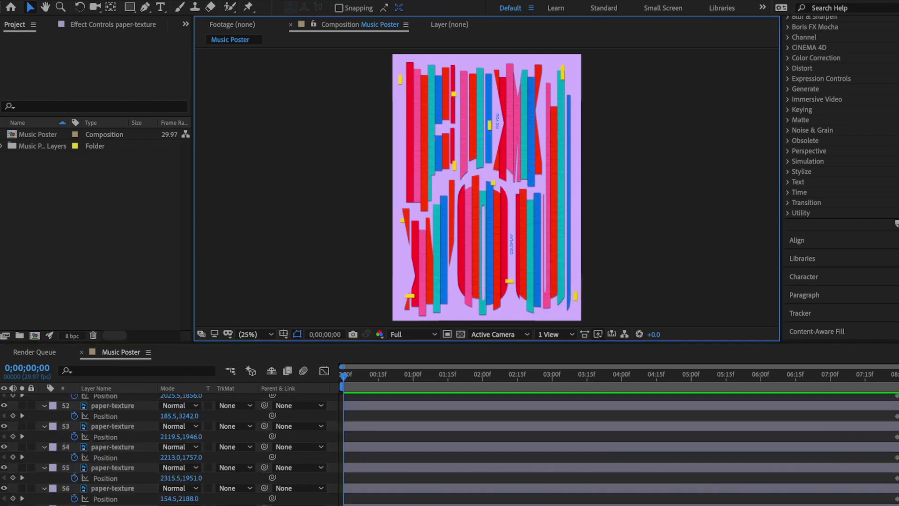
# Select layer 56 and find its small yellow strip by zooming in and toggling visibility.
pyautogui.click(117, 447)
pyautogui.click(104, 488)
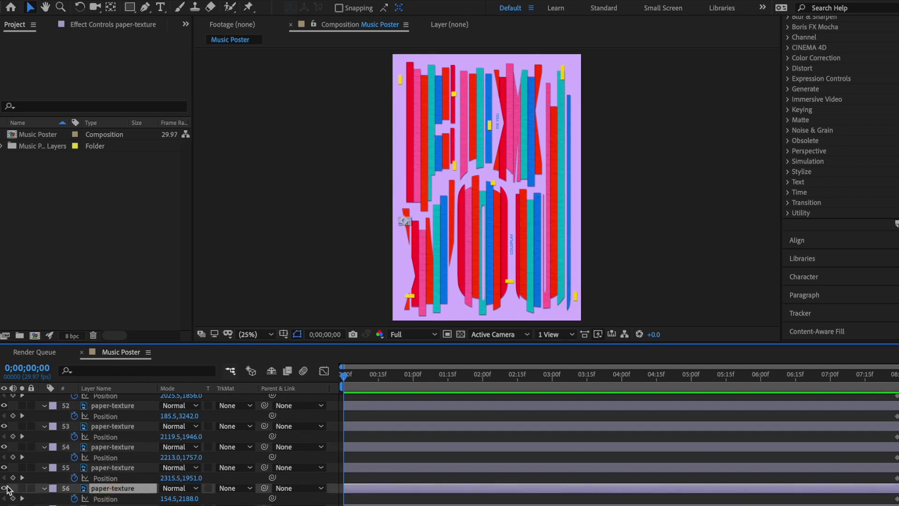
pyautogui.press('/')
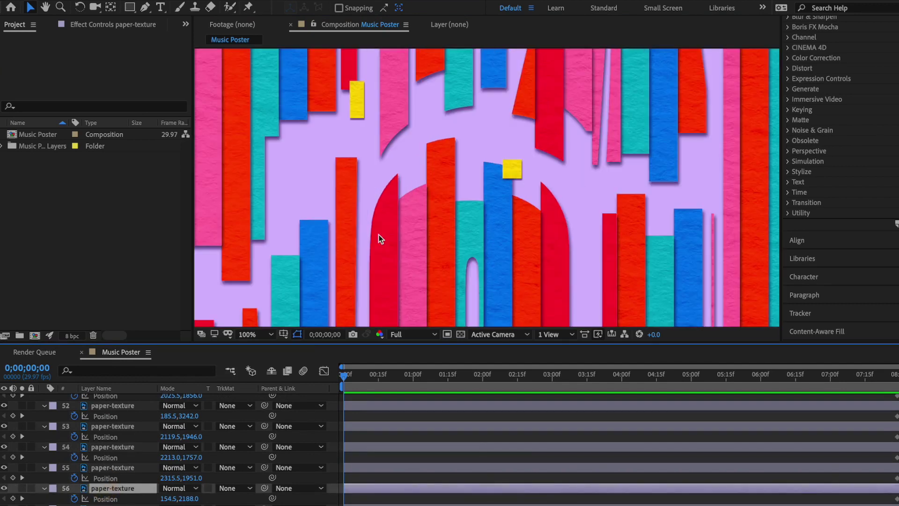
pyautogui.moveTo(352, 229); pyautogui.dragTo(590, 100)
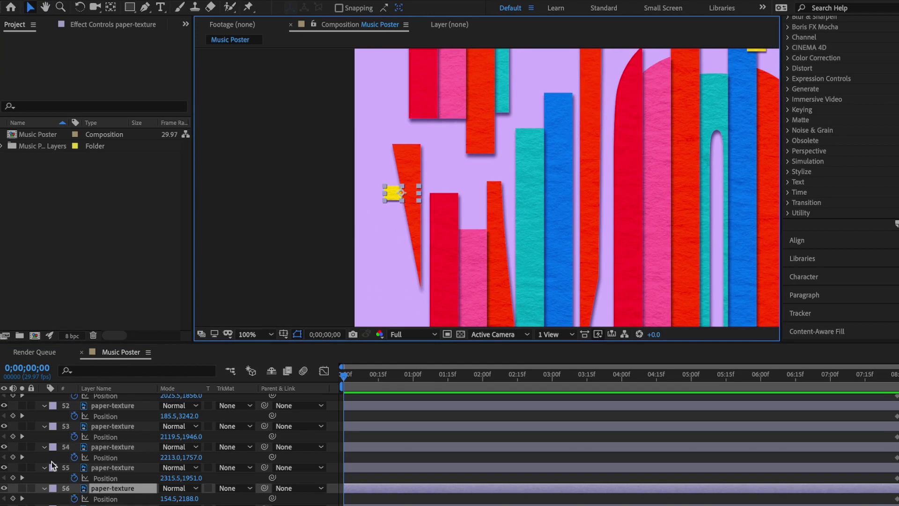
pyautogui.click(4, 488)
pyautogui.click(3, 488)
pyautogui.click(3, 488)
pyautogui.click(4, 488)
pyautogui.click(4, 488)
pyautogui.click(4, 488)
pyautogui.hotkey('shift', '/')
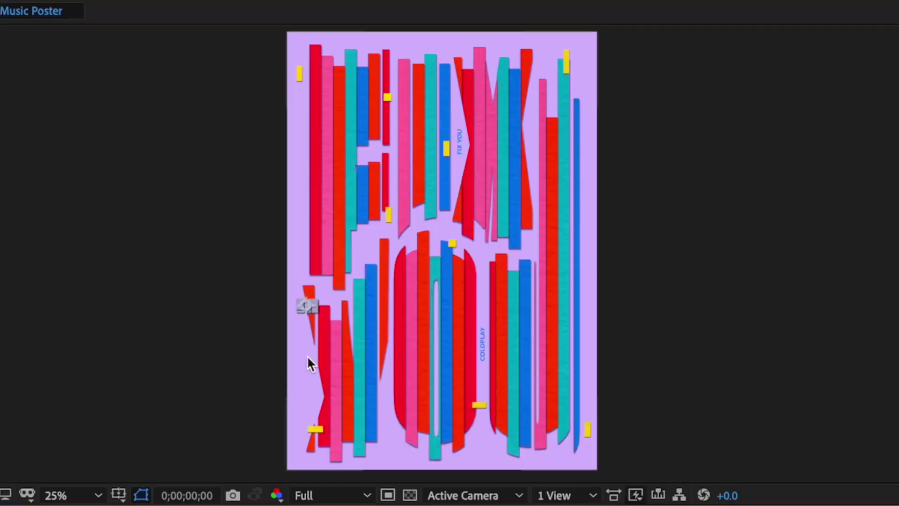
# Move the yellow strip to the poster centre and rotate it to -70°.
pyautogui.moveTo(307, 305); pyautogui.dragTo(439, 220)
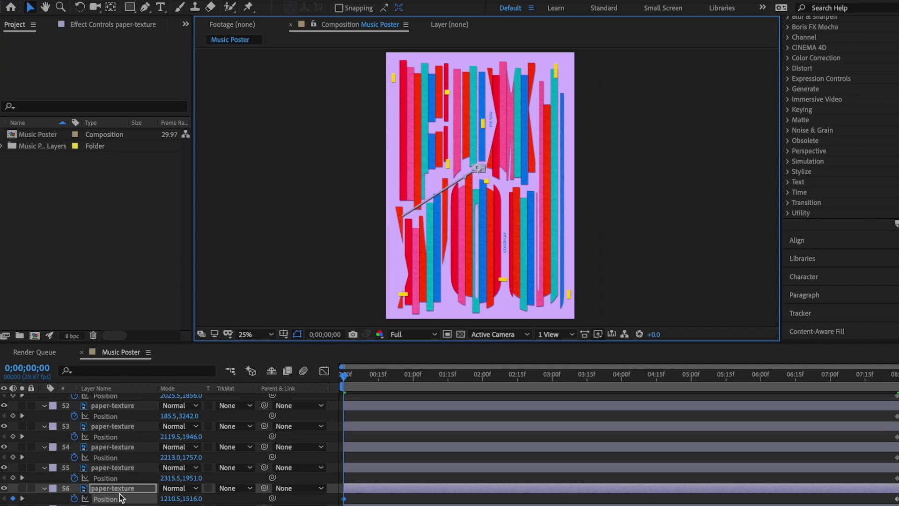
pyautogui.scroll(4, 502, 201)
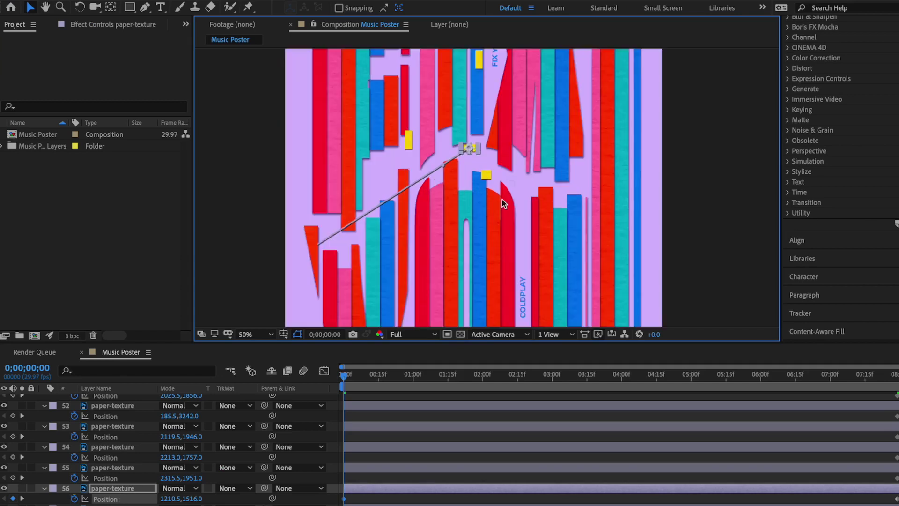
pyautogui.press('r')
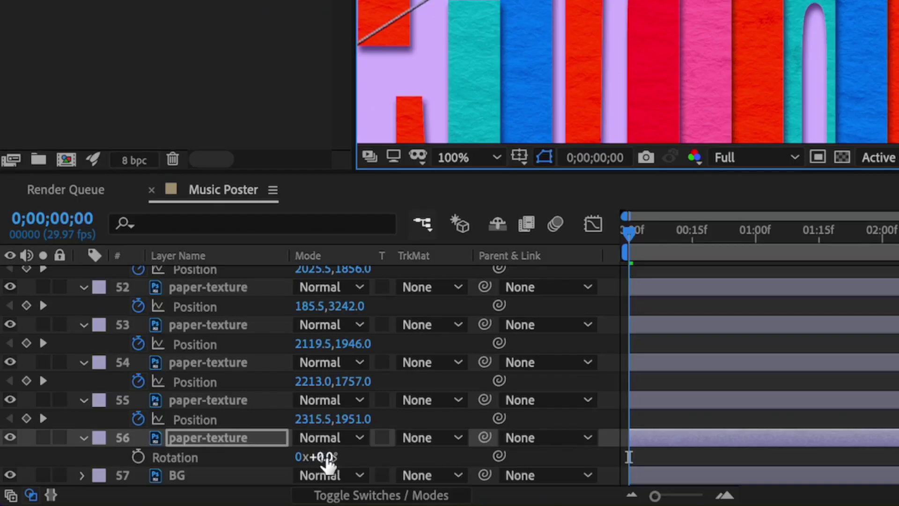
pyautogui.moveTo(326, 458); pyautogui.dragTo(327, 498)
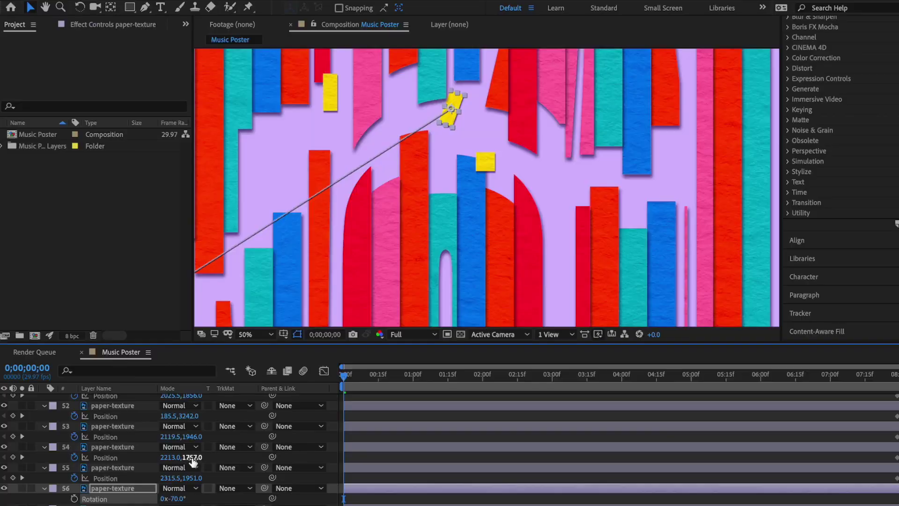
pyautogui.scroll(-4, 422, 381)
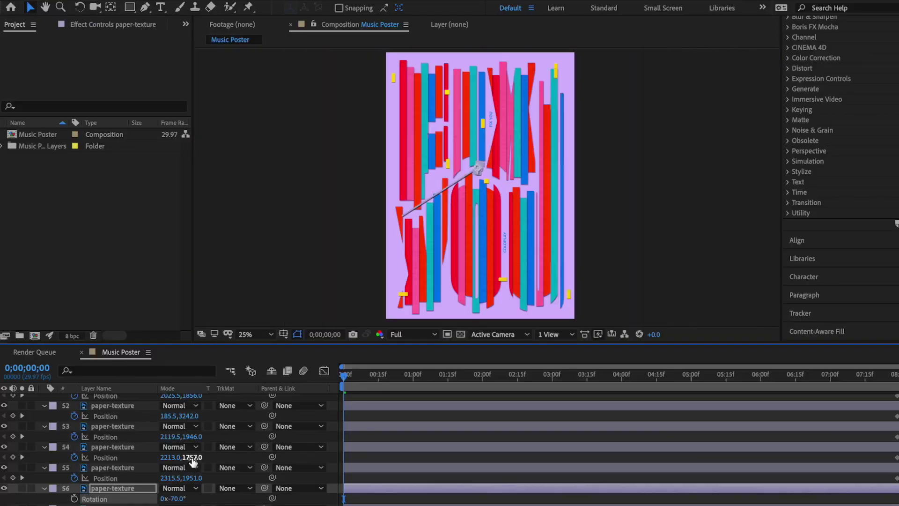
# Move layer 55's blue strip to 1203.5,1807.0 and keyframe its rotation at +8°.
pyautogui.click(114, 468)
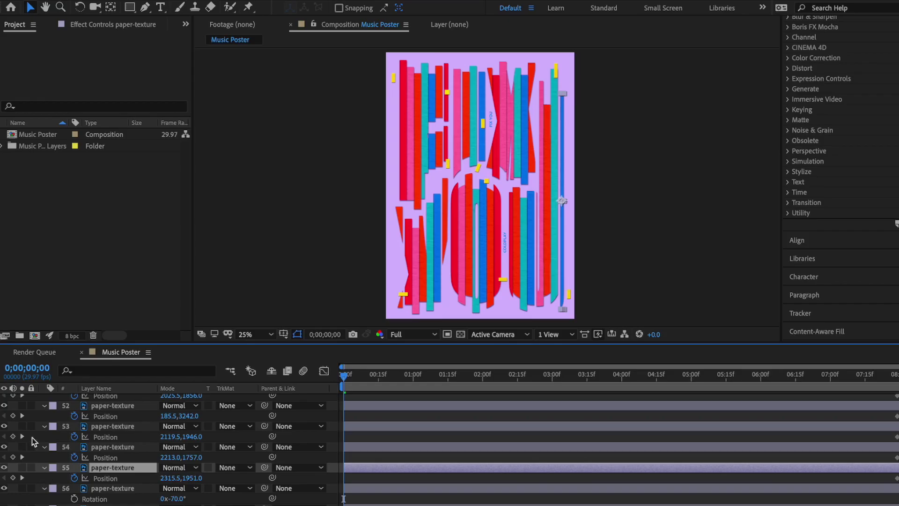
pyautogui.moveTo(559, 139); pyautogui.dragTo(478, 127)
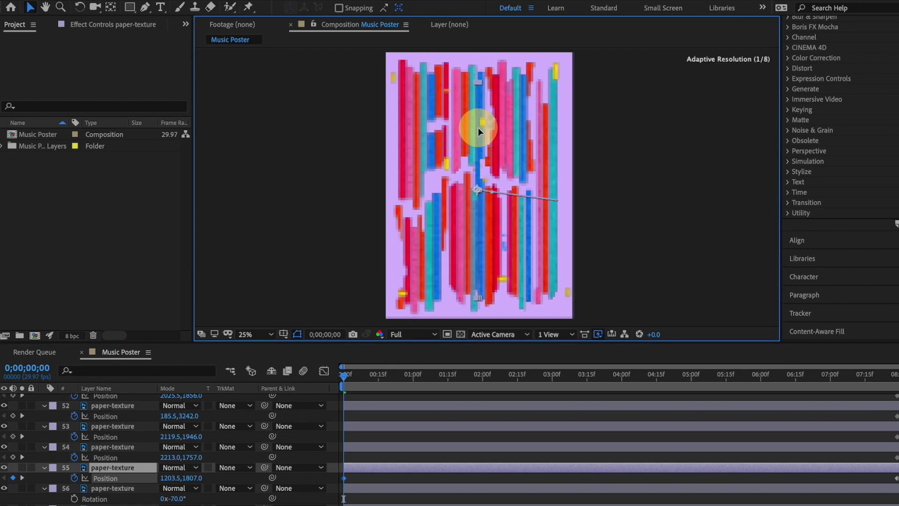
pyautogui.press('r')
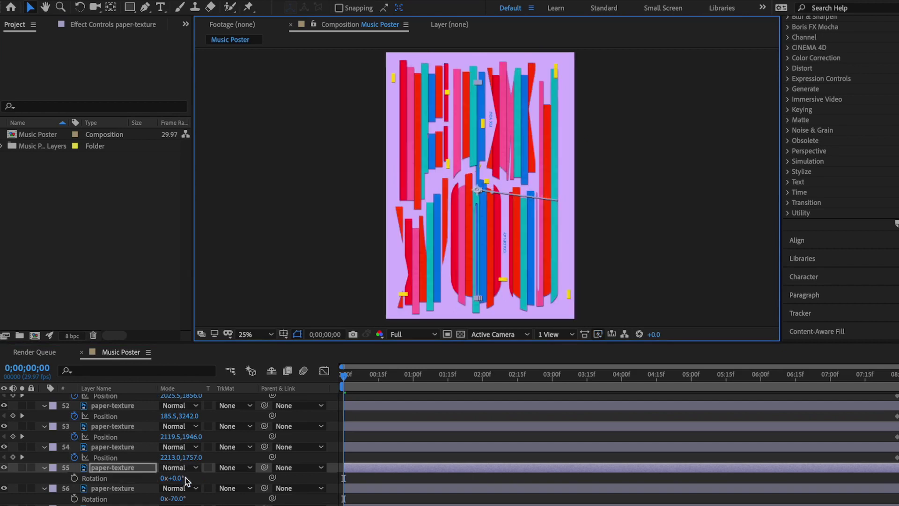
pyautogui.click(178, 480)
pyautogui.moveTo(178, 483); pyautogui.dragTo(176, 475)
pyautogui.click(75, 478)
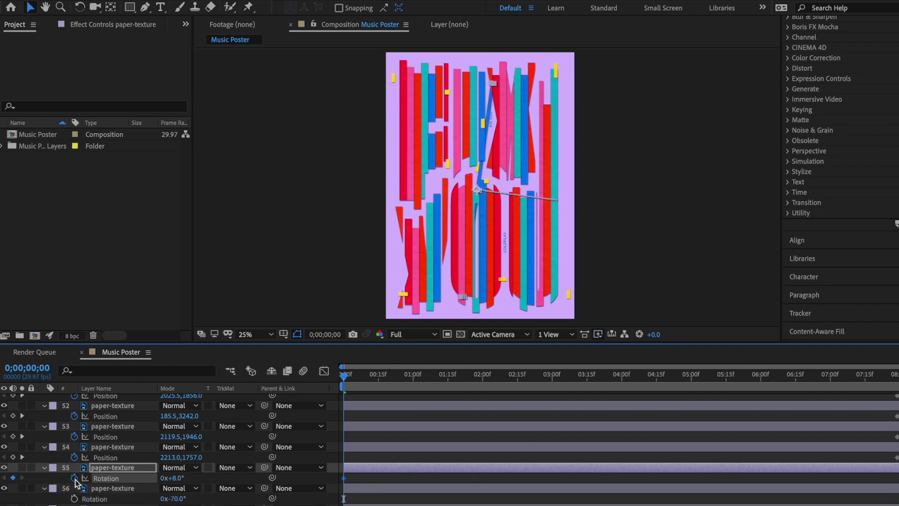
pyautogui.click(424, 324)
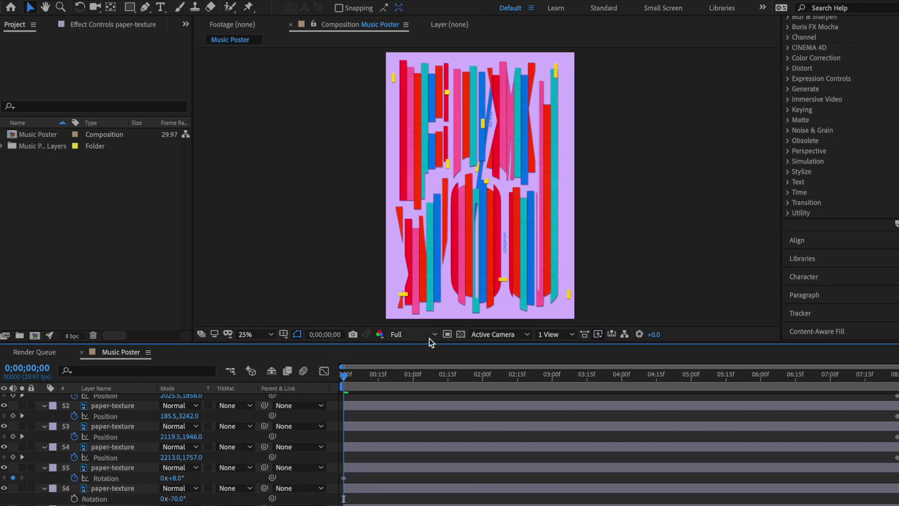
pyautogui.click(428, 336)
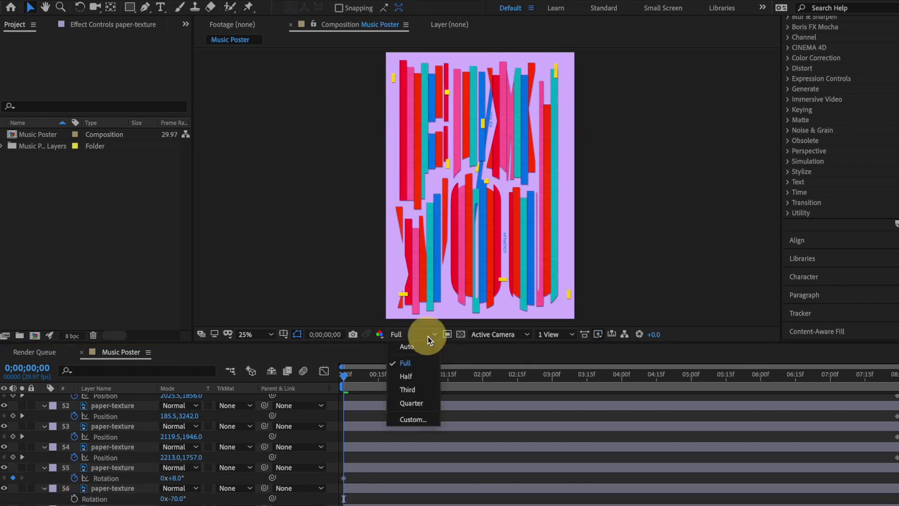
# Set preview resolution to Quarter and play the animation once, stopping back at the start.
pyautogui.click(422, 401)
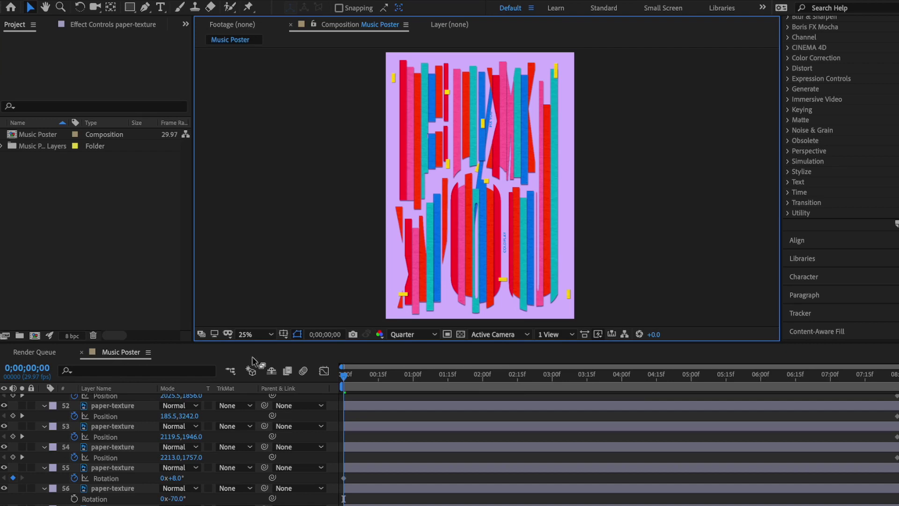
pyautogui.scroll(4, 119, 445)
pyautogui.scroll(-4, 119, 445)
pyautogui.press('space')
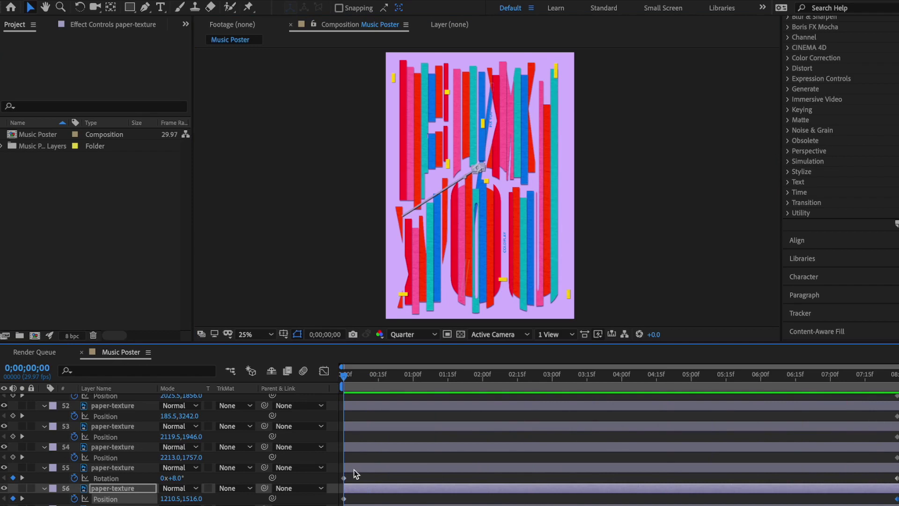
pyautogui.press('space')
# Save the project as Music Poster.aep.
pyautogui.click(237, 269)
pyautogui.hotkey('ctrl', 's')
pyautogui.write('Music Poster')
pyautogui.press('Return')
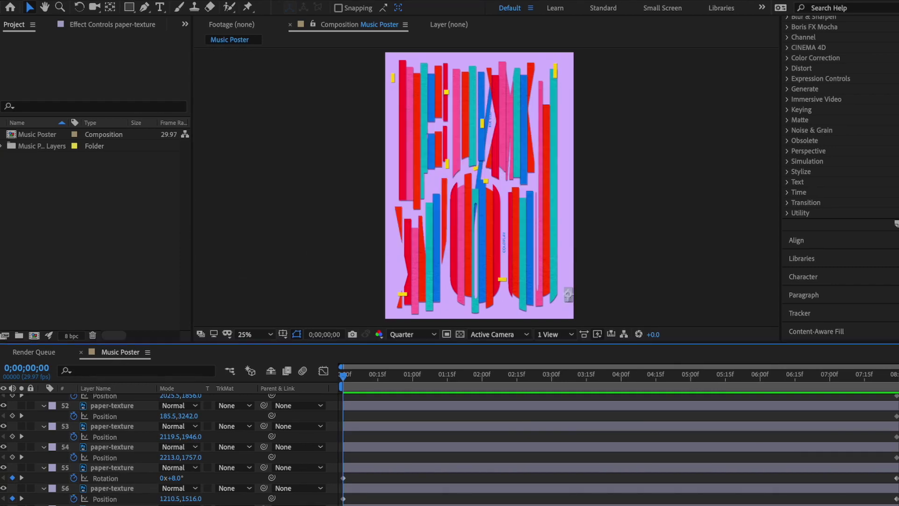
# Tilt and move strips on layers 54, 53, 51 and others into a central pile, layer 54 at +7°.
pyautogui.click(108, 446)
pyautogui.press('r')
pyautogui.click(478, 211)
pyautogui.moveTo(171, 457); pyautogui.dragTo(174, 457)
pyautogui.moveTo(549, 169); pyautogui.dragTo(473, 151)
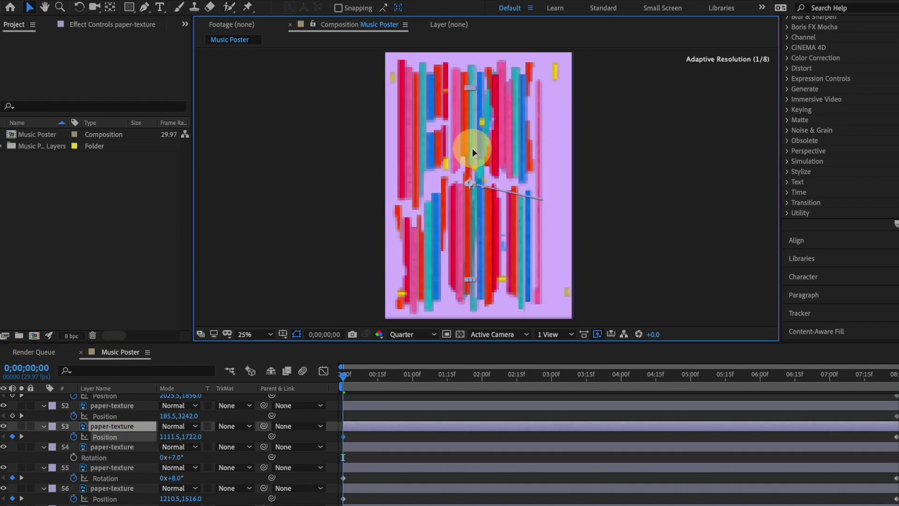
pyautogui.hotkey('ctrl', 'a')
pyautogui.press('r')
pyautogui.click(112, 447)
pyautogui.moveTo(170, 456); pyautogui.dragTo(170, 481)
pyautogui.moveTo(480, 221); pyautogui.dragTo(501, 148)
pyautogui.moveTo(437, 252); pyautogui.dragTo(481, 256)
# Tilt layer 12's and layer 44's strips, then scrub the timeline to check the assembly.
pyautogui.scroll(7, 170, 457)
pyautogui.moveTo(171, 429)
pyautogui.mouseDown()
pyautogui.moveTo(175, 442)
pyautogui.moveTo(177, 412)
pyautogui.mouseUp()
pyautogui.scroll(-10, 128, 451)
pyautogui.scroll(-10, 128, 457)
pyautogui.moveTo(175, 446); pyautogui.dragTo(175, 442)
pyautogui.click(445, 375)
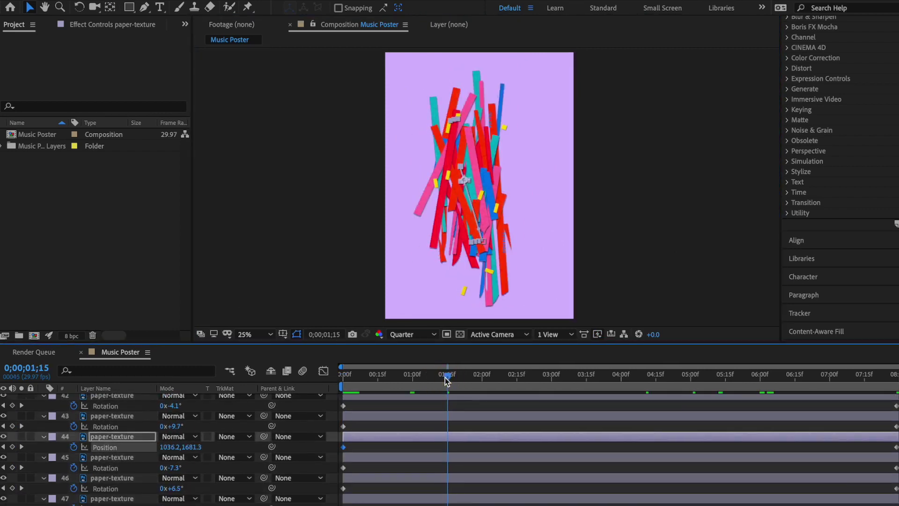
pyautogui.moveTo(445, 378); pyautogui.dragTo(338, 351)
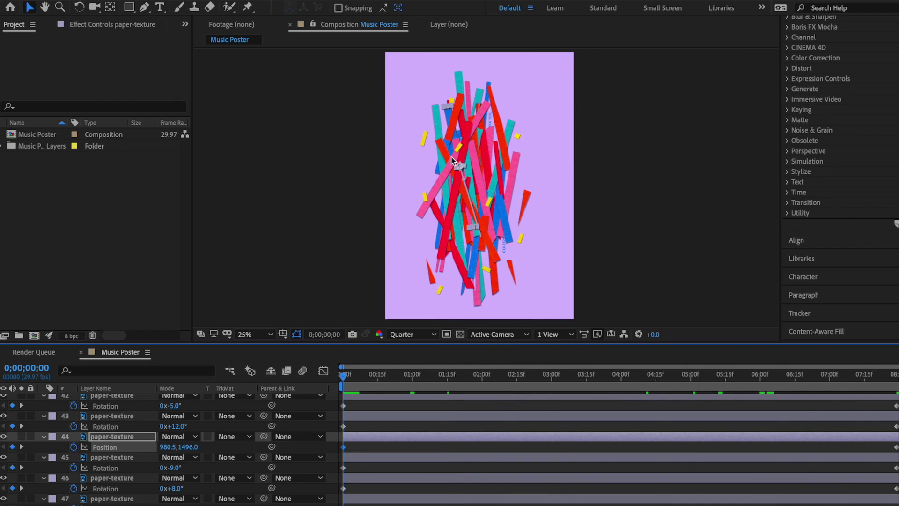
pyautogui.moveTo(345, 378); pyautogui.dragTo(344, 398)
pyautogui.scroll(15, 88, 447)
pyautogui.click(115, 410)
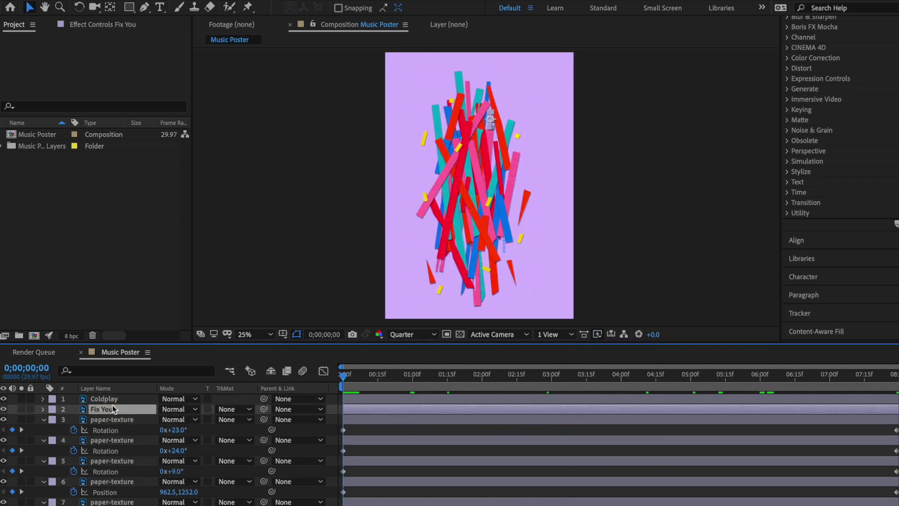
# Hide the Coldplay and Fix You titles and scrub to watch the strips assemble.
pyautogui.click(111, 404)
pyautogui.click(111, 410)
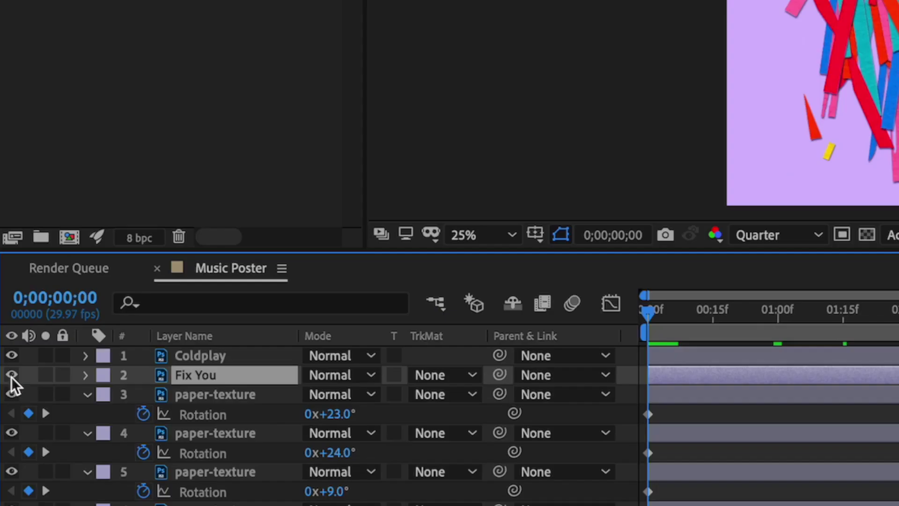
pyautogui.click(12, 376)
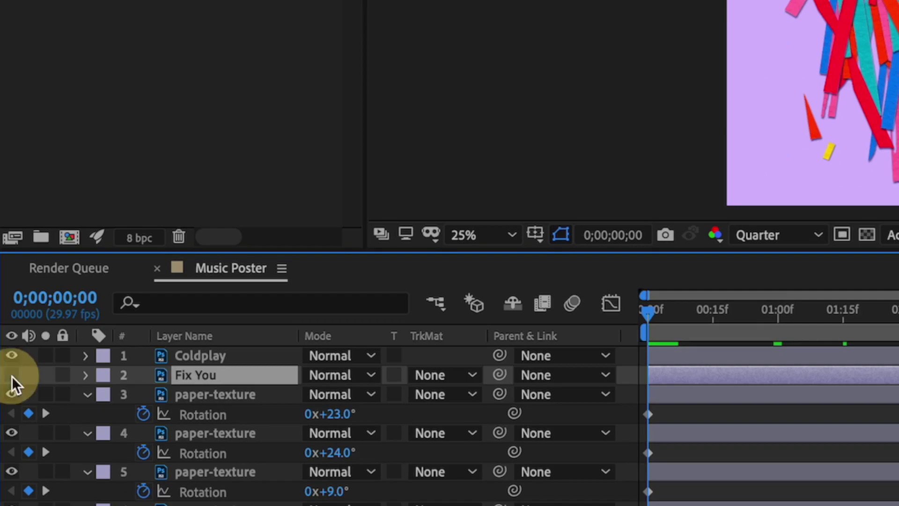
pyautogui.click(18, 358)
pyautogui.click(650, 313)
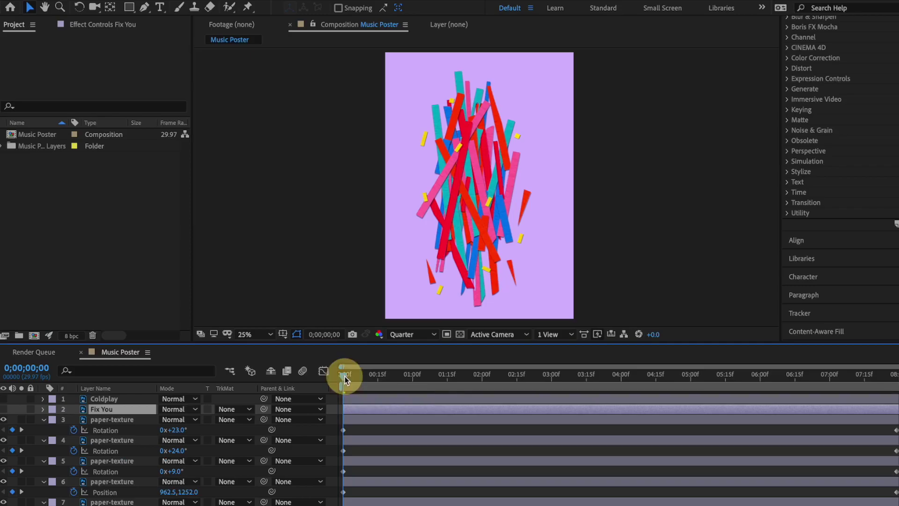
pyautogui.moveTo(344, 375); pyautogui.dragTo(688, 374)
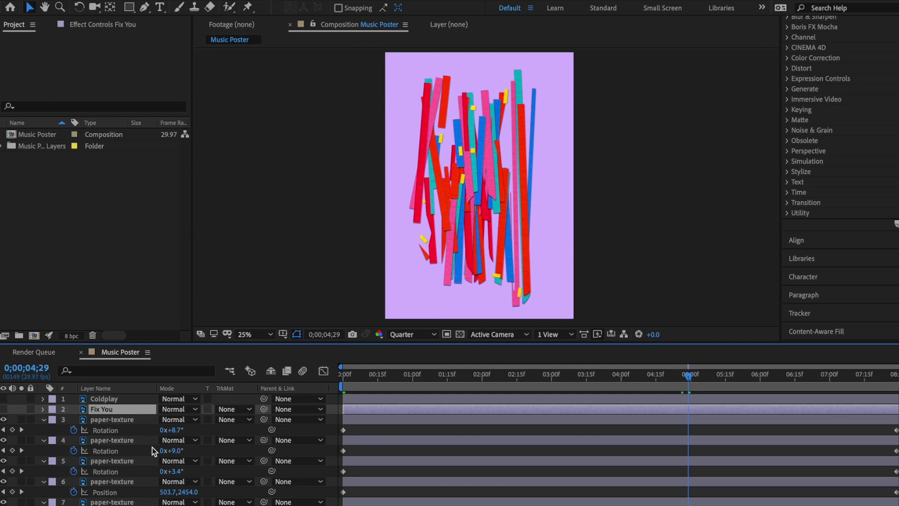
# Reveal Position values for paper-texture layers 3 onward, then deselect them.
pyautogui.click(120, 420)
pyautogui.scroll(-2, 125, 463)
pyautogui.keyDown('shift'); pyautogui.click(124, 485); pyautogui.keyUp('shift')
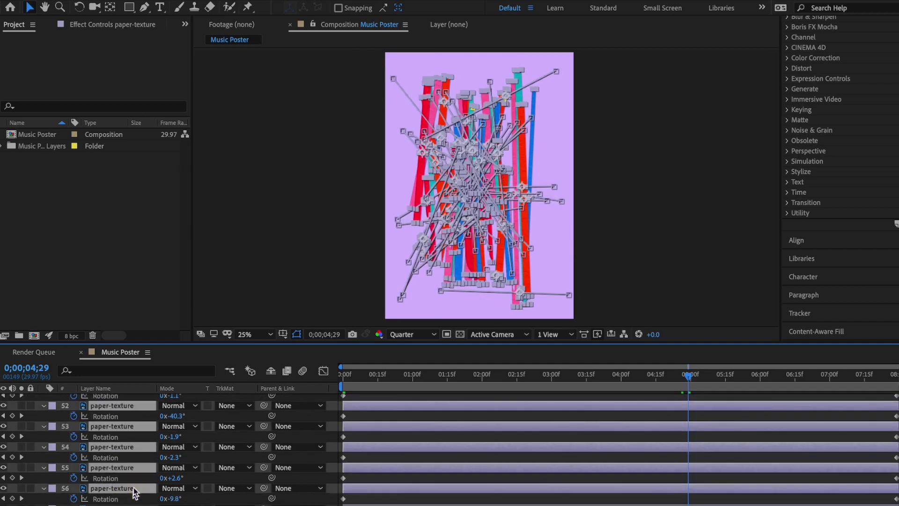
pyautogui.scroll(2, 133, 468)
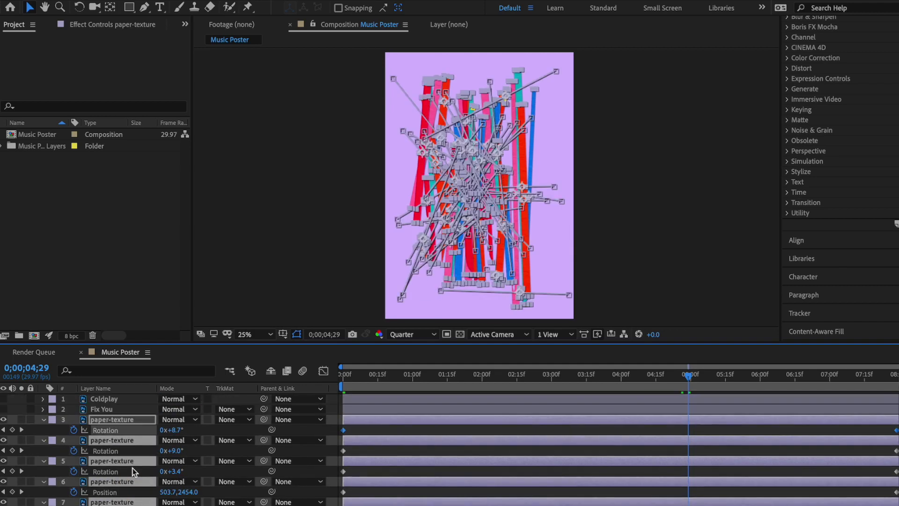
pyautogui.press('p')
pyautogui.click(251, 292)
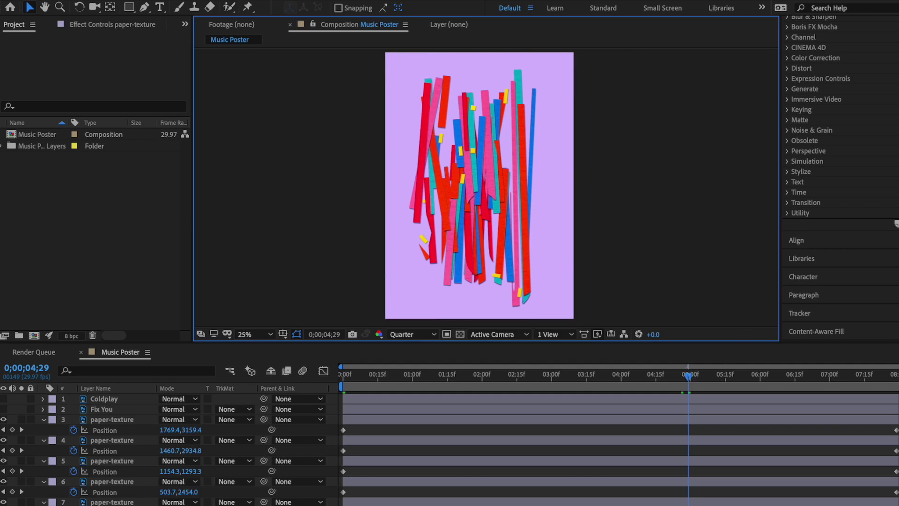
# Move layer 55's blue strip up to add a curved mid-animation Position keyframe.
pyautogui.scroll(-15, 132, 503)
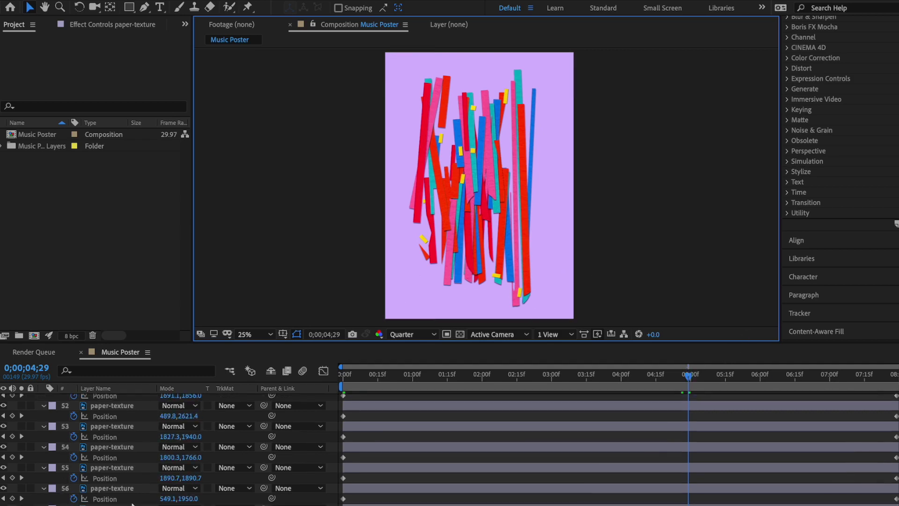
pyautogui.click(116, 468)
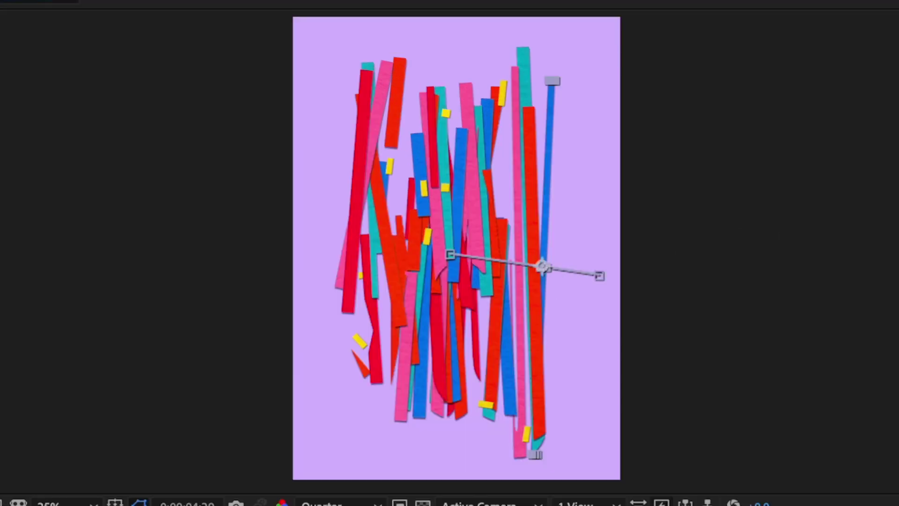
pyautogui.click(3, 467)
pyautogui.click(4, 467)
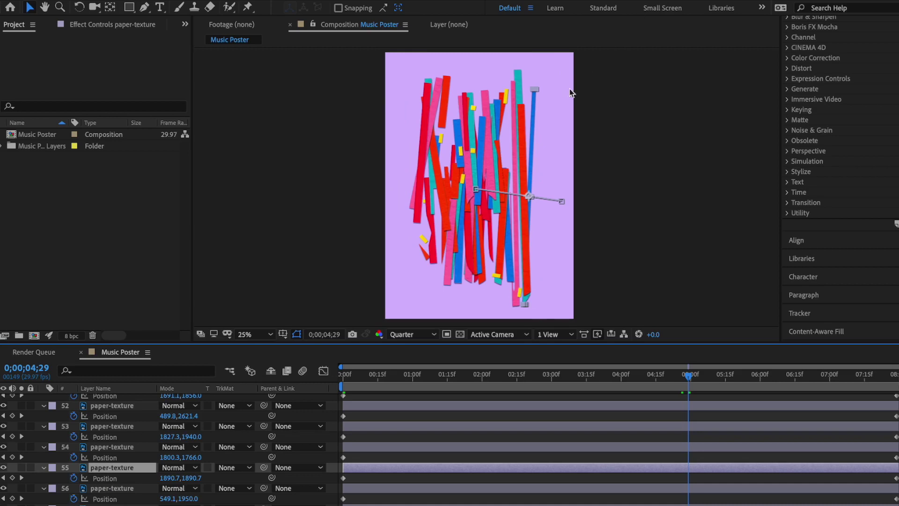
pyautogui.moveTo(560, 128)
pyautogui.mouseDown()
pyautogui.moveTo(554, 121)
pyautogui.moveTo(570, 91)
pyautogui.moveTo(543, 89)
pyautogui.mouseUp()
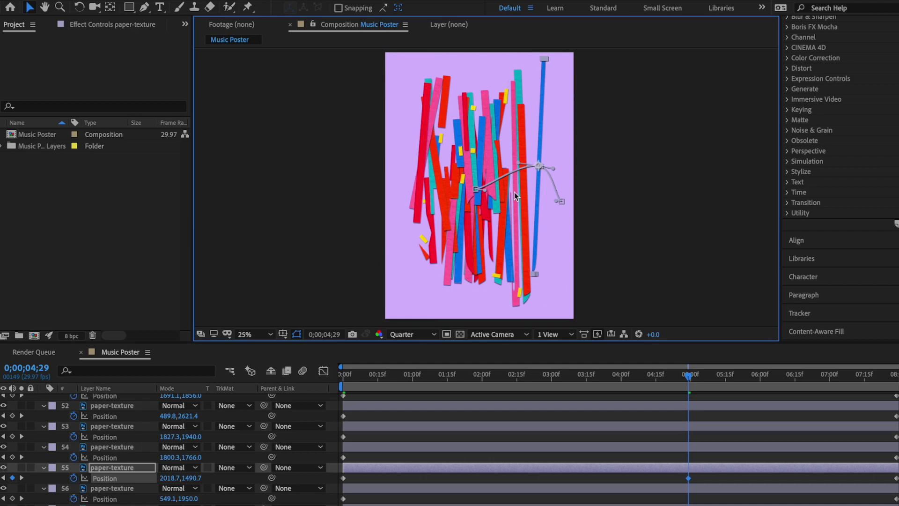
# Select the strips in layers 40, 25 and 9, then preview from the start.
pyautogui.click(528, 156)
pyautogui.scroll(3, 111, 429)
pyautogui.scroll(8, 127, 468)
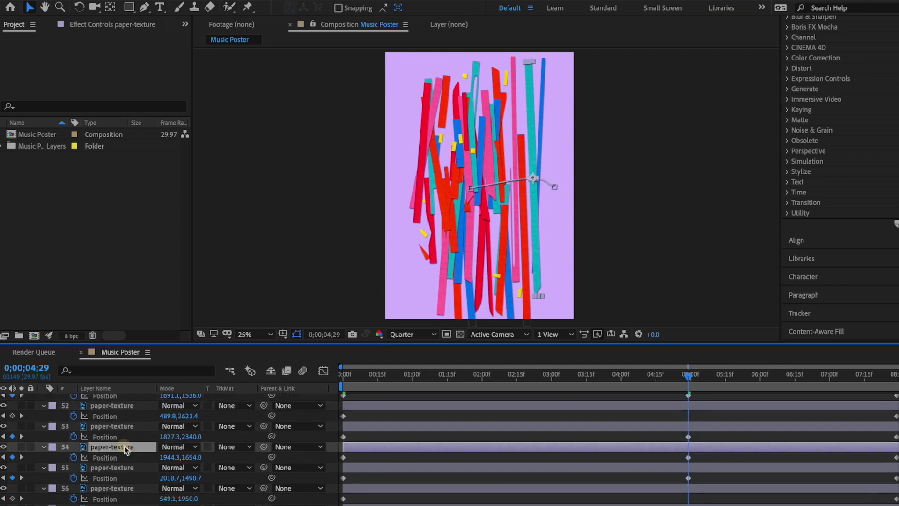
pyautogui.click(109, 424)
pyautogui.scroll(8, 110, 412)
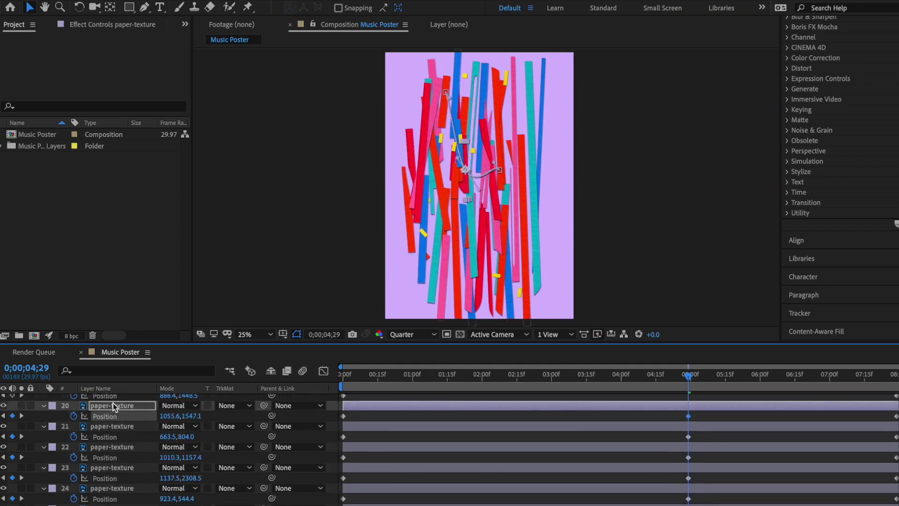
pyautogui.click(127, 425)
pyautogui.scroll(2, 130, 413)
pyautogui.click(335, 374)
pyautogui.press('space')
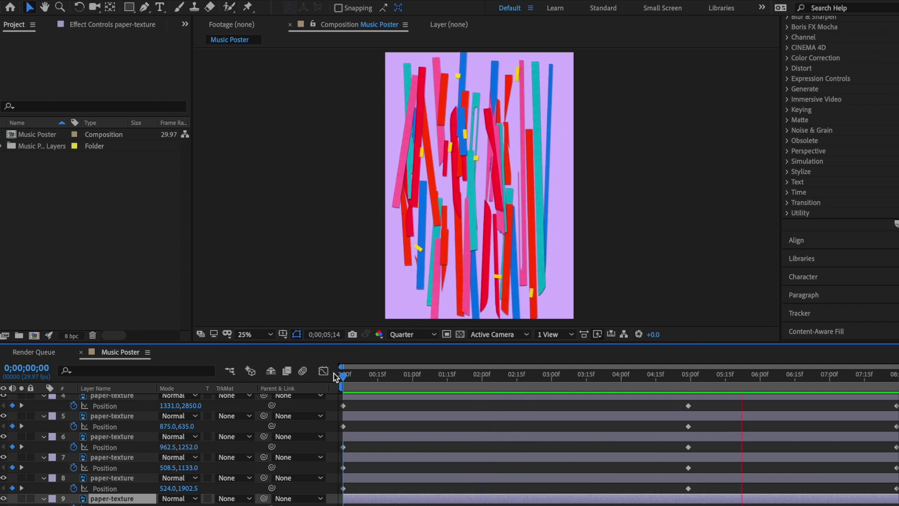
# Scrub to 6;15, key the strips' settled Position on layers 35 and 3, and preview from 0.
pyautogui.moveTo(342, 374); pyautogui.dragTo(793, 367)
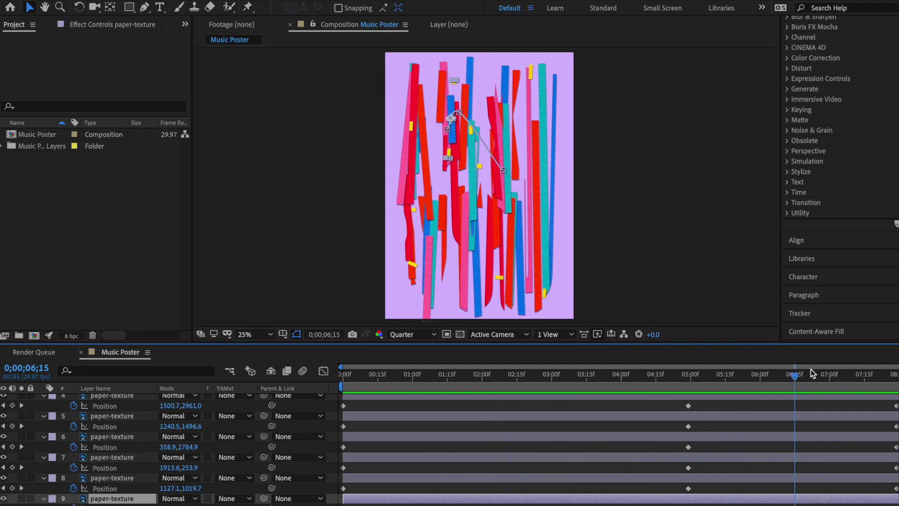
pyautogui.moveTo(797, 378)
pyautogui.mouseDown()
pyautogui.moveTo(896, 375)
pyautogui.moveTo(796, 369)
pyautogui.mouseUp()
pyautogui.moveTo(793, 378)
pyautogui.mouseDown()
pyautogui.moveTo(894, 374)
pyautogui.moveTo(793, 371)
pyautogui.mouseUp()
pyautogui.scroll(-15, 120, 474)
pyautogui.moveTo(538, 187); pyautogui.dragTo(555, 203)
pyautogui.scroll(6, 117, 421)
pyautogui.click(114, 418)
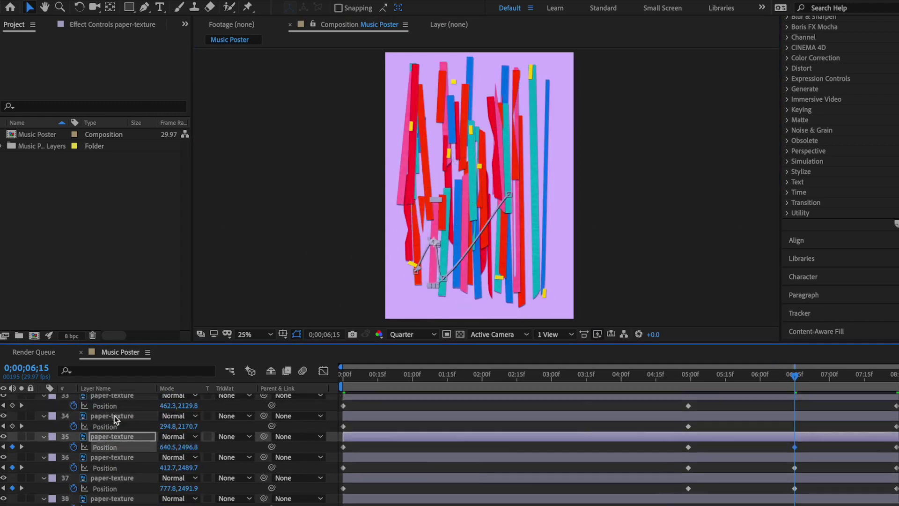
pyautogui.scroll(12, 115, 412)
pyautogui.click(115, 419)
pyautogui.press('space')
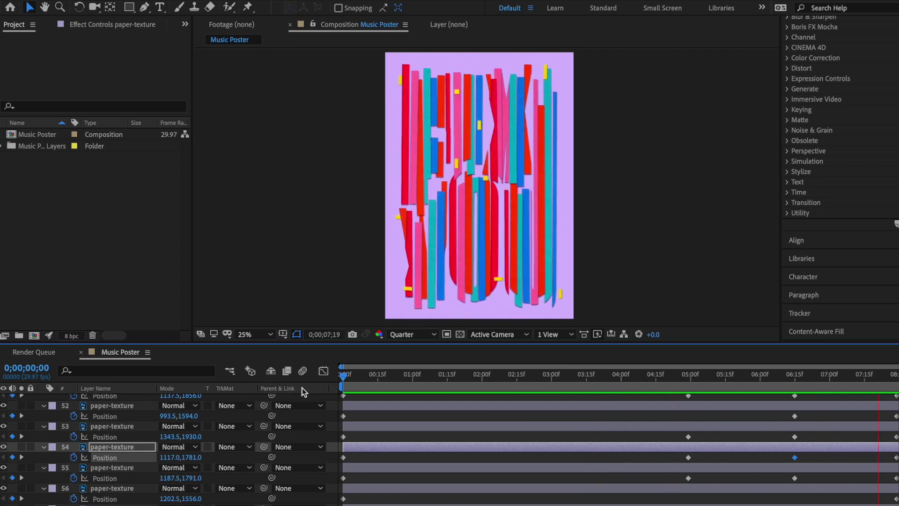
# Shift the strips' 6;15 Position keyframes to 6;00 and preview from the first frame.
pyautogui.moveTo(765, 373)
pyautogui.mouseDown()
pyautogui.moveTo(792, 375)
pyautogui.moveTo(750, 375)
pyautogui.moveTo(760, 376)
pyautogui.mouseUp()
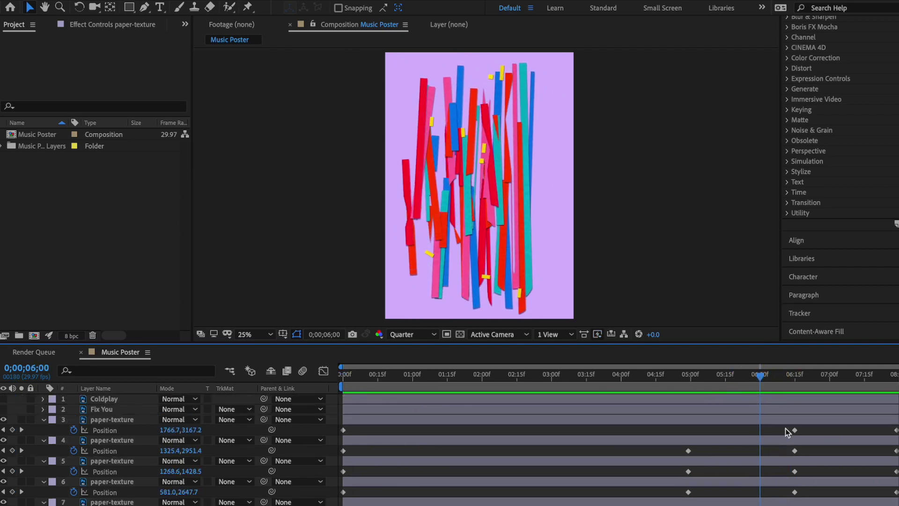
pyautogui.moveTo(786, 433); pyautogui.dragTo(760, 478)
pyautogui.click(701, 293)
pyautogui.moveTo(751, 373); pyautogui.dragTo(349, 373)
pyautogui.press('space')
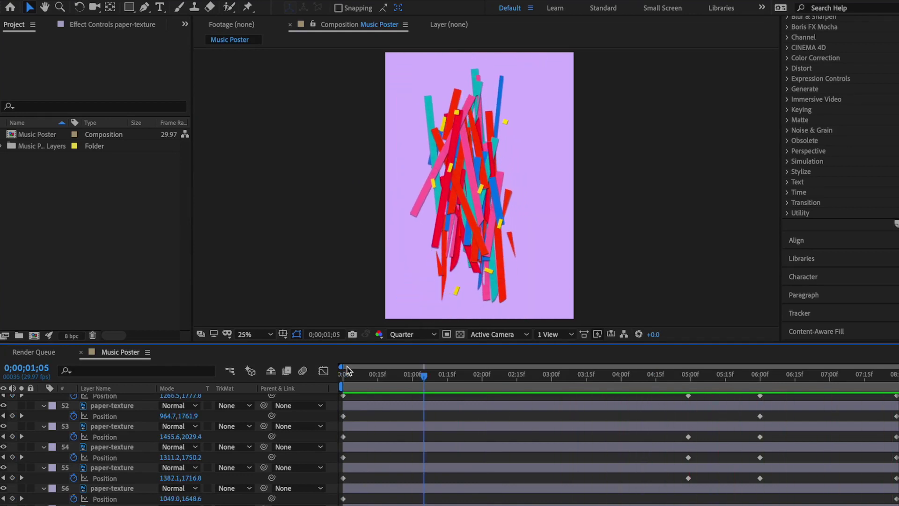
pyautogui.moveTo(346, 371); pyautogui.dragTo(552, 398)
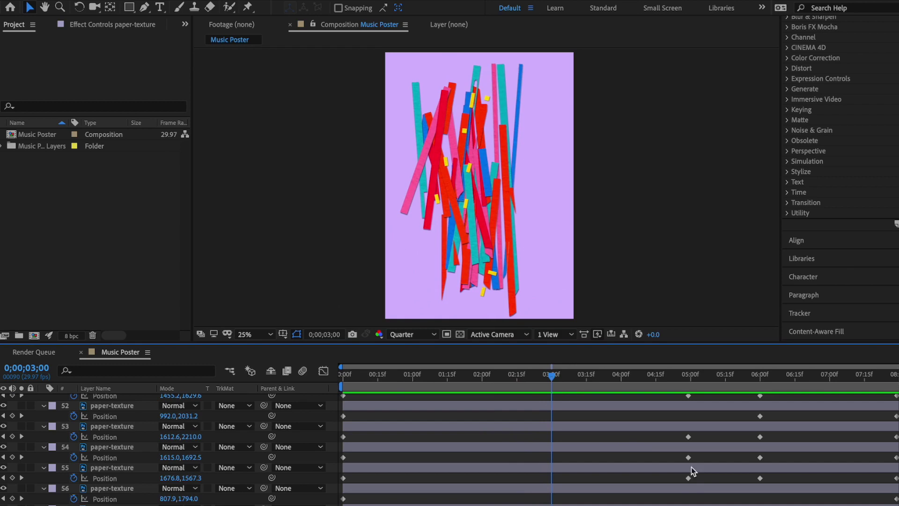
# Drag the strips' 5;00 Position keyframes to 3;00 and preview the faster assembly.
pyautogui.moveTo(692, 478); pyautogui.dragTo(550, 452)
pyautogui.click(591, 449)
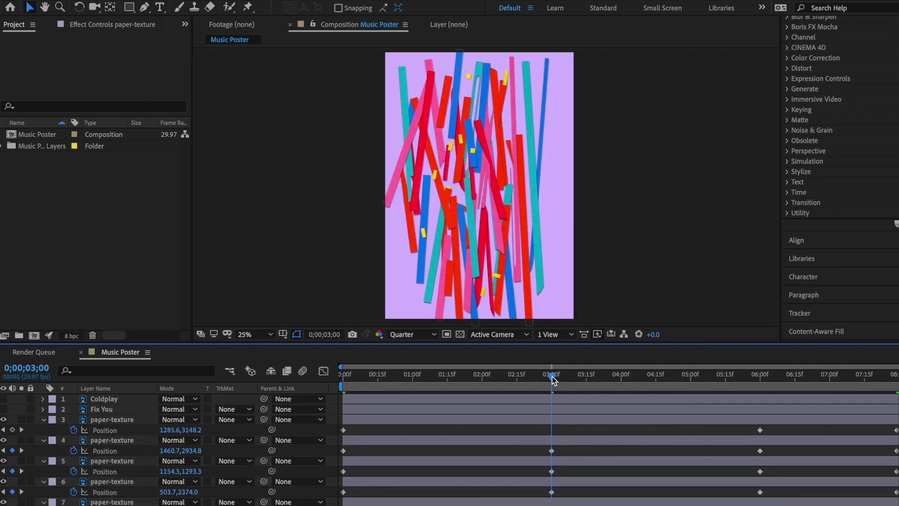
pyautogui.moveTo(538, 375); pyautogui.dragTo(310, 374)
pyautogui.press('space')
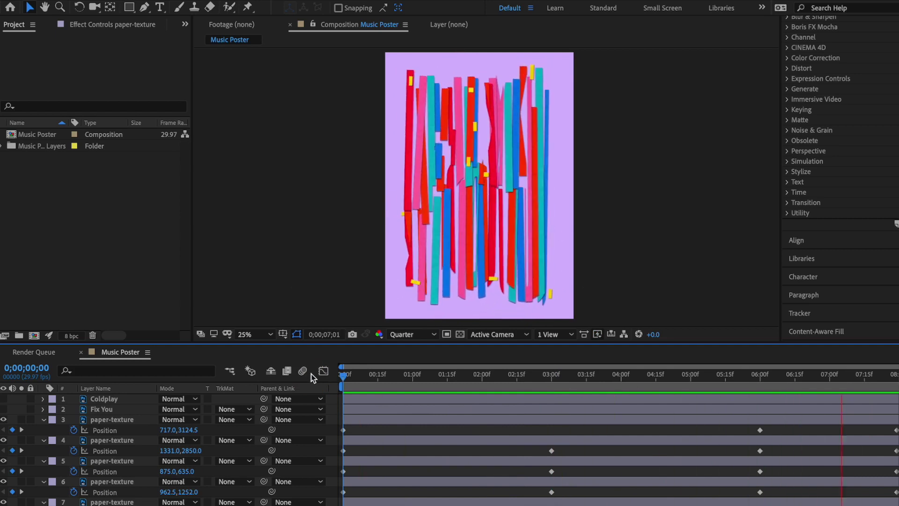
# Replay the preview and scrub to the strips' final arrangement.
pyautogui.press('space')
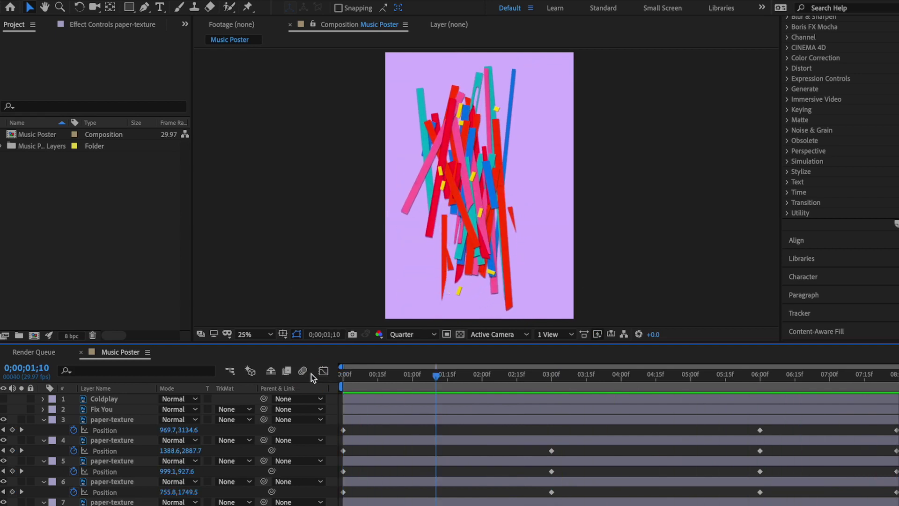
pyautogui.moveTo(431, 378); pyautogui.dragTo(844, 408)
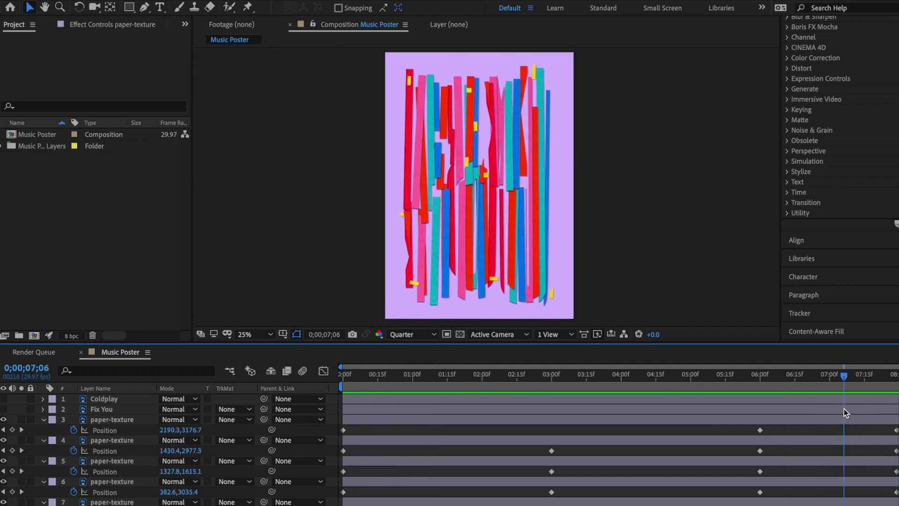
pyautogui.press('space')
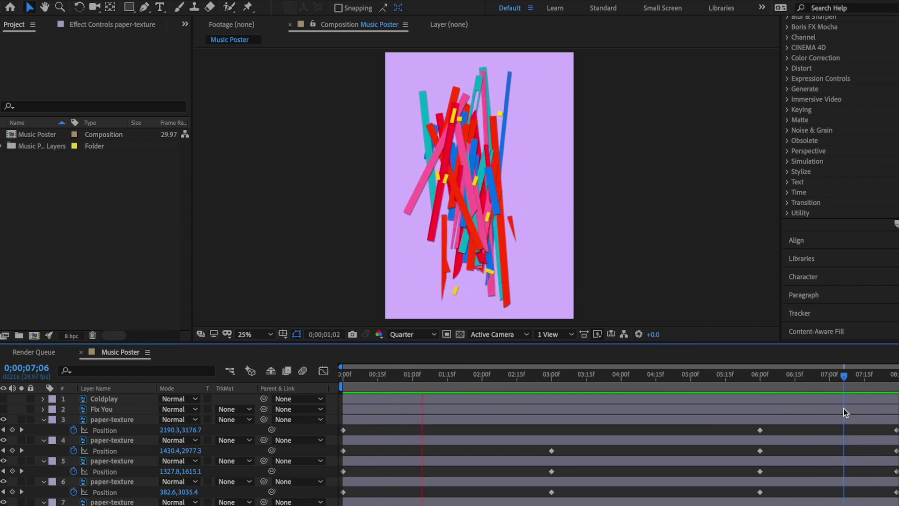
pyautogui.moveTo(435, 378); pyautogui.dragTo(796, 450)
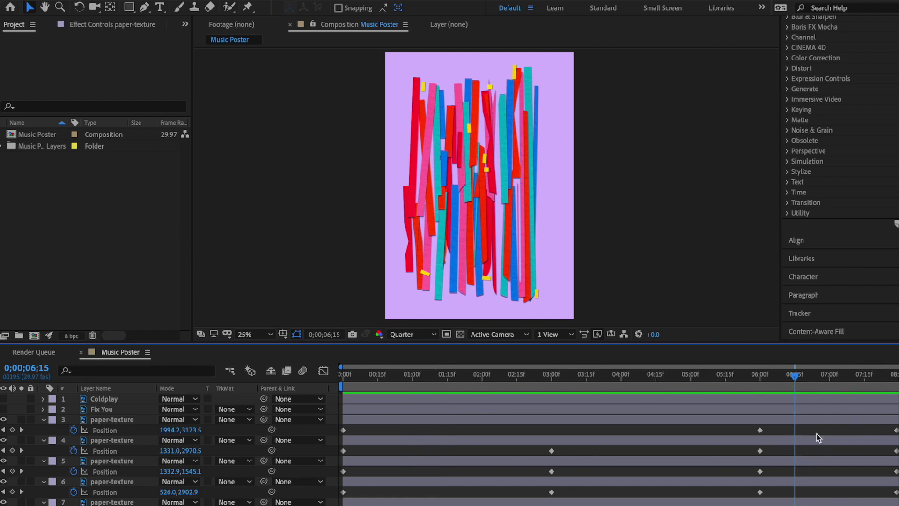
# Set the time to 4;15 and select the strips' 6;00 Position keyframes to retime them.
pyautogui.moveTo(862, 426); pyautogui.dragTo(802, 500)
pyautogui.moveTo(795, 382); pyautogui.dragTo(656, 377)
pyautogui.moveTo(767, 479); pyautogui.dragTo(662, 435)
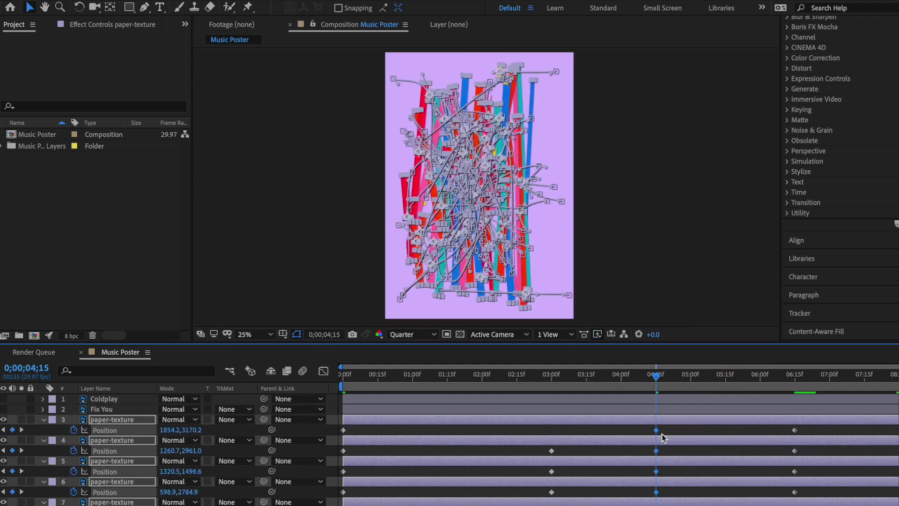
# Deselect all layers and preview the strip animation from the first frame.
pyautogui.click(654, 313)
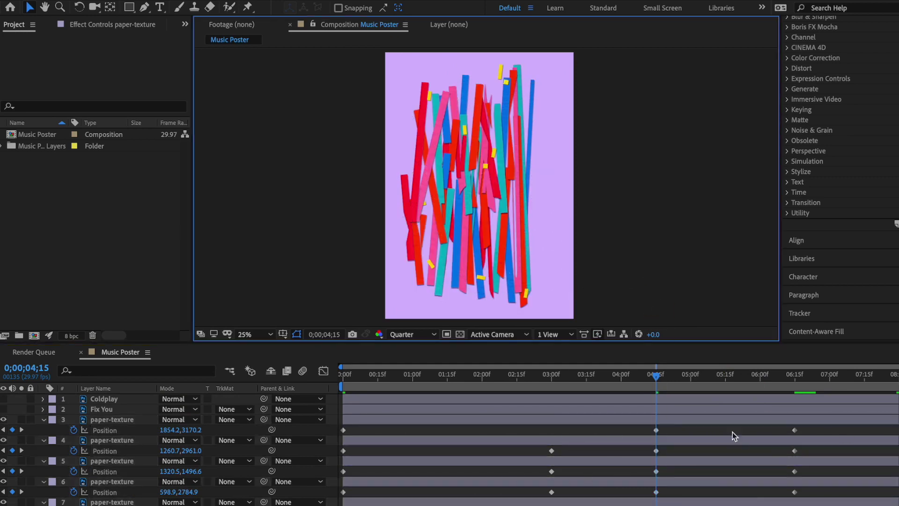
pyautogui.click(653, 377)
pyautogui.press('space')
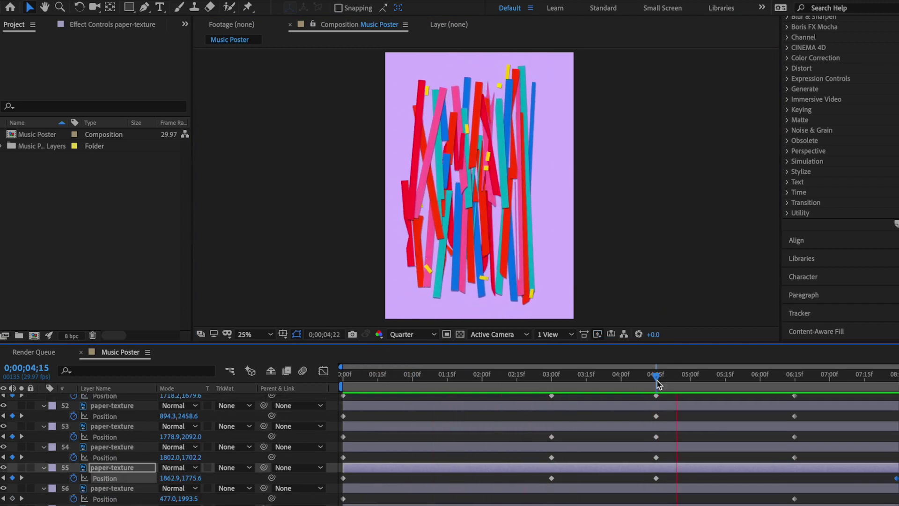
pyautogui.moveTo(657, 384); pyautogui.dragTo(337, 374)
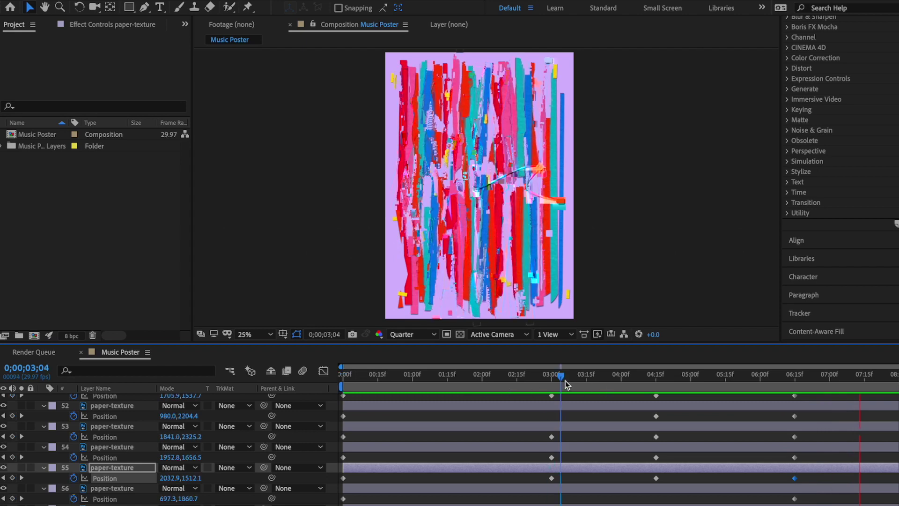
# Set the time to 7;00 and drag a strip's last Position keyframe from 6;15 onto it.
pyautogui.moveTo(566, 384); pyautogui.dragTo(895, 377)
pyautogui.click(805, 374)
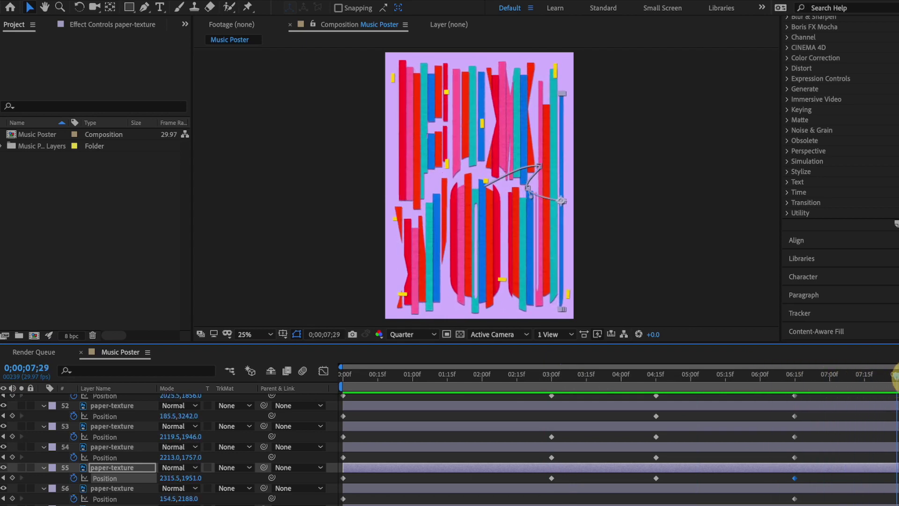
pyautogui.click(841, 416)
pyautogui.scroll(20, 840, 415)
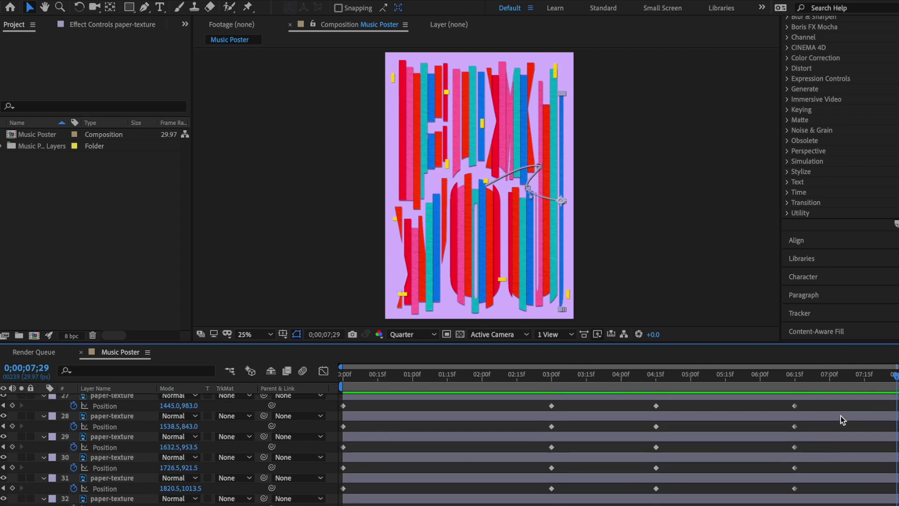
pyautogui.scroll(15, 841, 415)
pyautogui.scroll(-2, 868, 399)
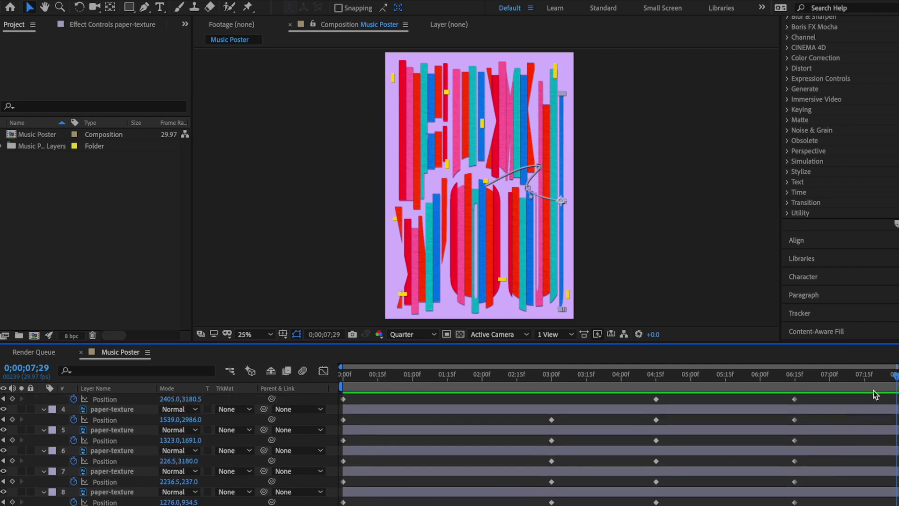
pyautogui.moveTo(891, 380); pyautogui.dragTo(830, 378)
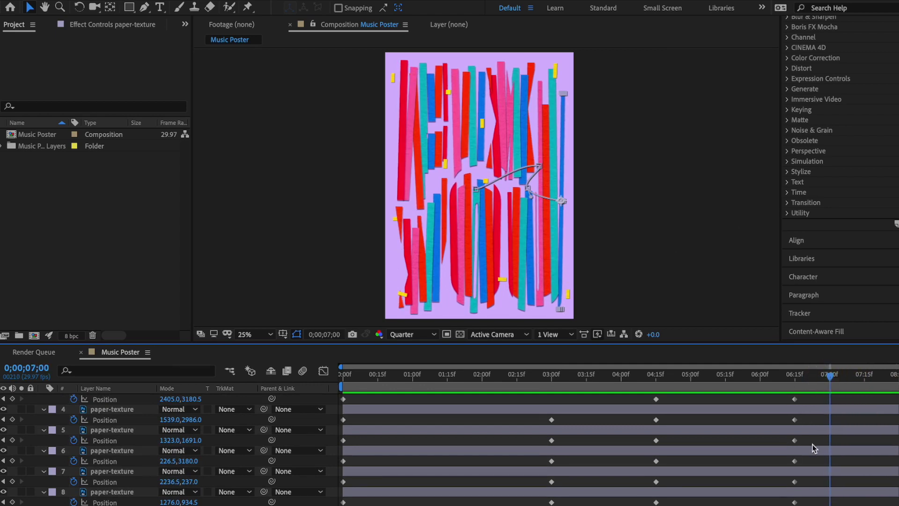
pyautogui.scroll(-15, 811, 443)
pyautogui.moveTo(793, 440); pyautogui.dragTo(832, 421)
pyautogui.scroll(15, 806, 457)
# Move layer 5's last Position keyframe to 7;00 and preview from the first frame.
pyautogui.moveTo(794, 471); pyautogui.dragTo(829, 471)
pyautogui.moveTo(830, 380); pyautogui.dragTo(341, 357)
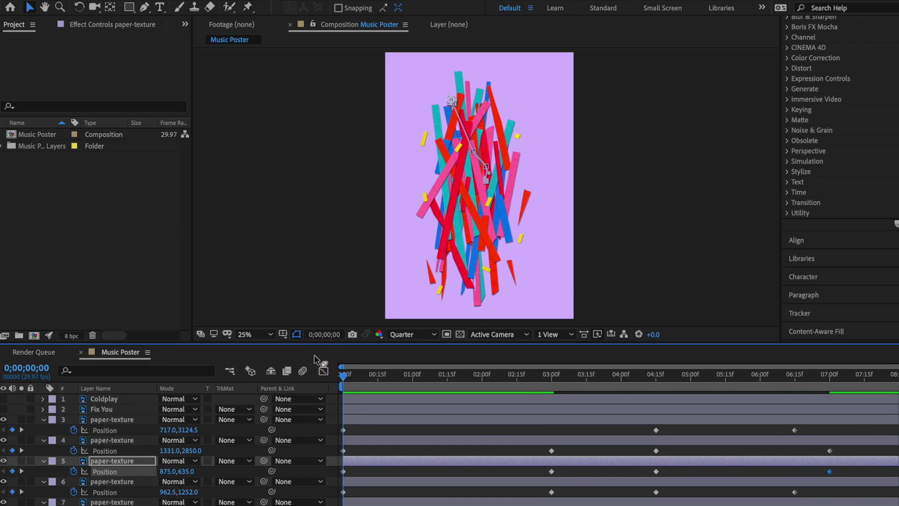
pyautogui.press('space')
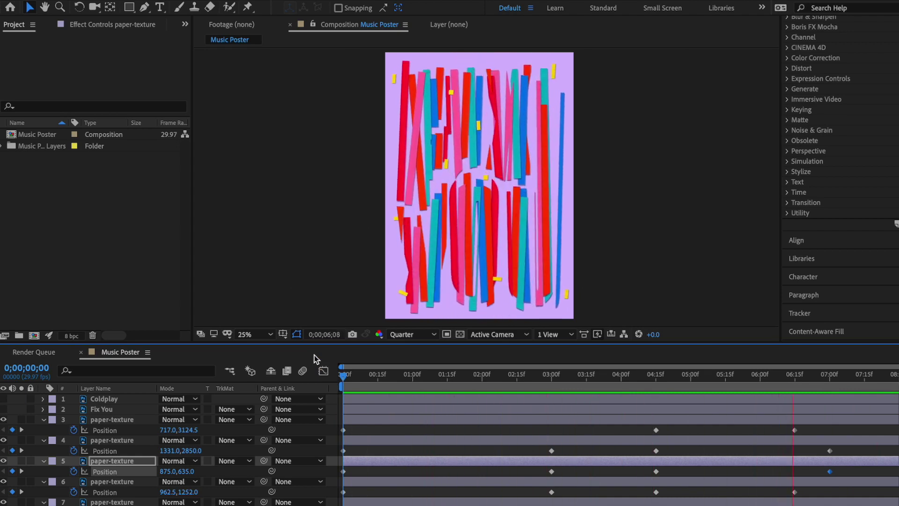
pyautogui.scroll(-20, 281, 444)
# Change the Music Poster duration from 0;00;08;00 to 0;00;10;00 in Composition Settings.
pyautogui.click(155, 0)
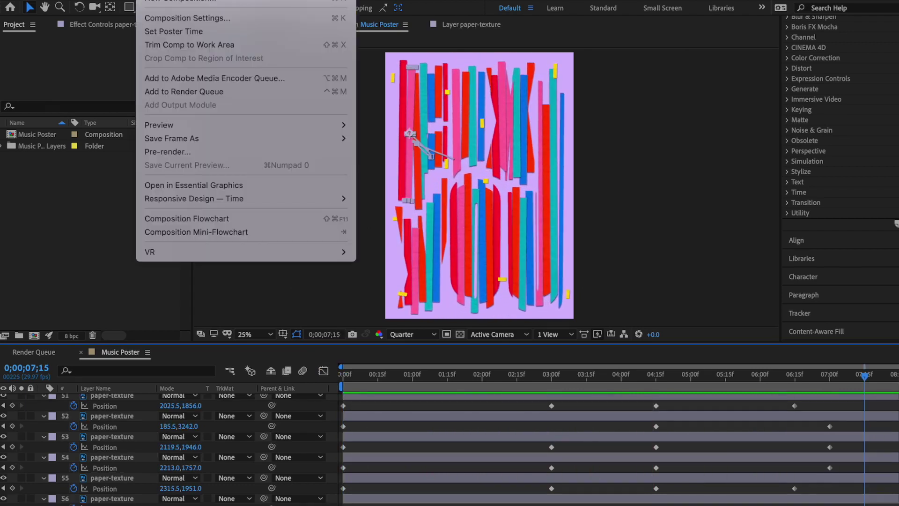
pyautogui.click(182, 18)
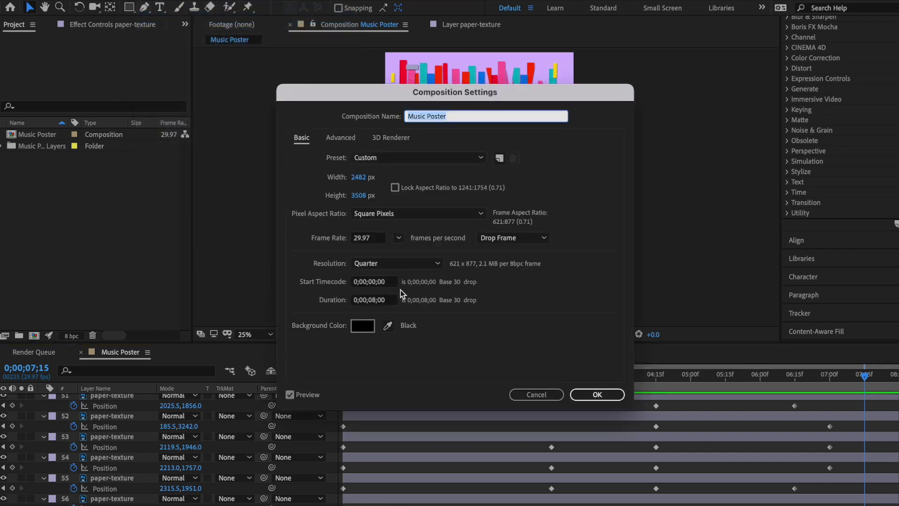
pyautogui.click(377, 300)
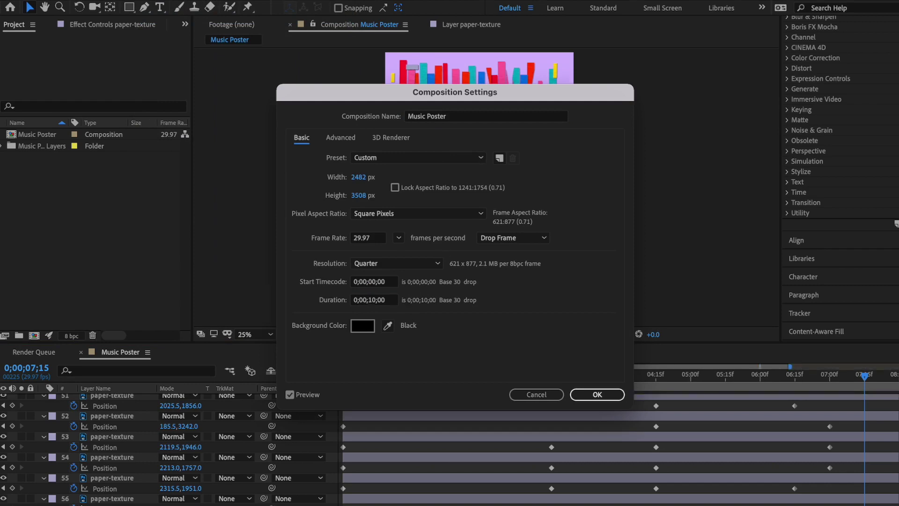
pyautogui.press('Return')
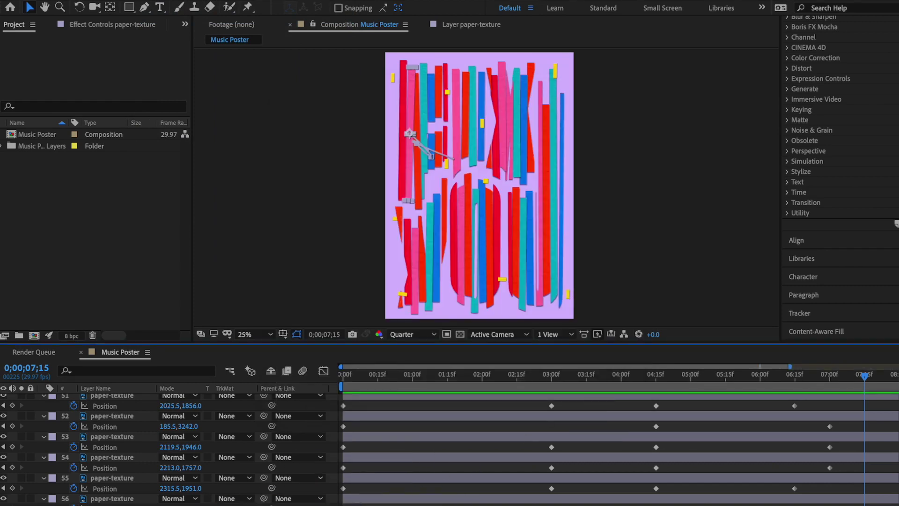
pyautogui.press('-')
# Select all layers and drag their out-points to the new 10-second composition end.
pyautogui.scroll(15, 774, 473)
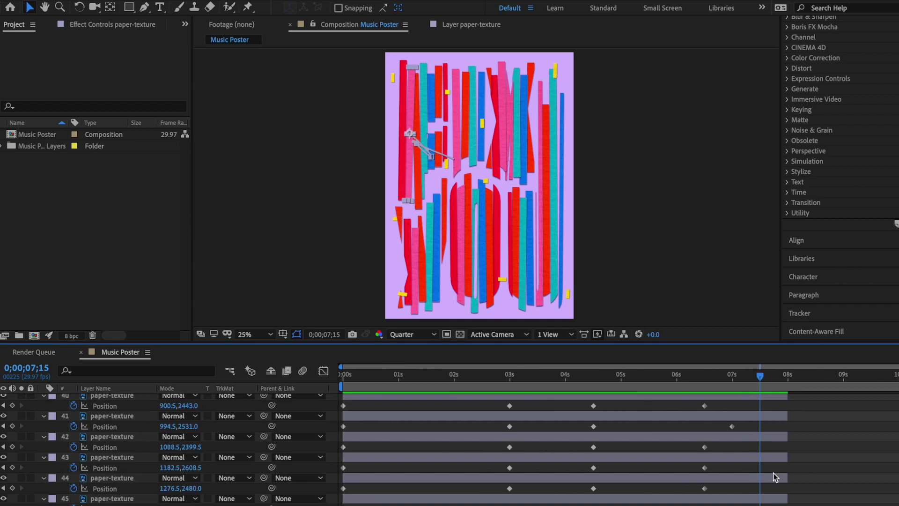
pyautogui.scroll(-15, 778, 501)
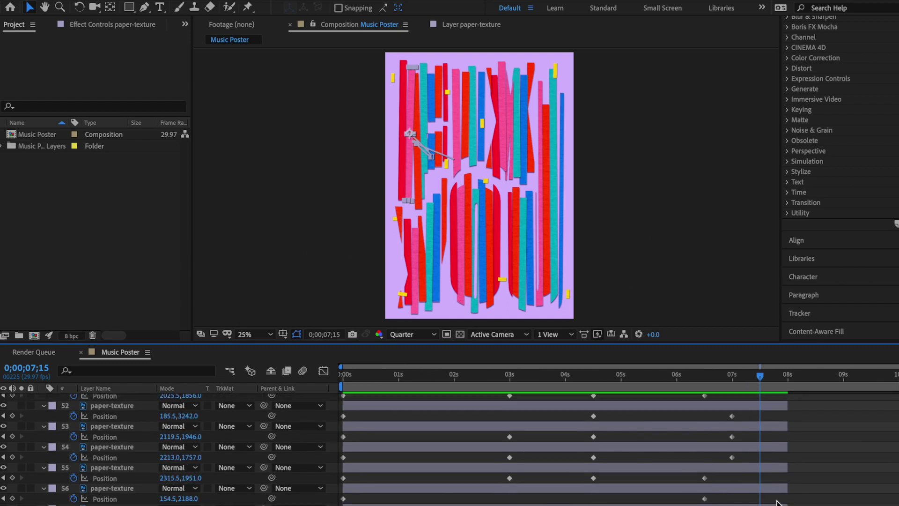
pyautogui.click(792, 504)
pyautogui.scroll(15, 789, 468)
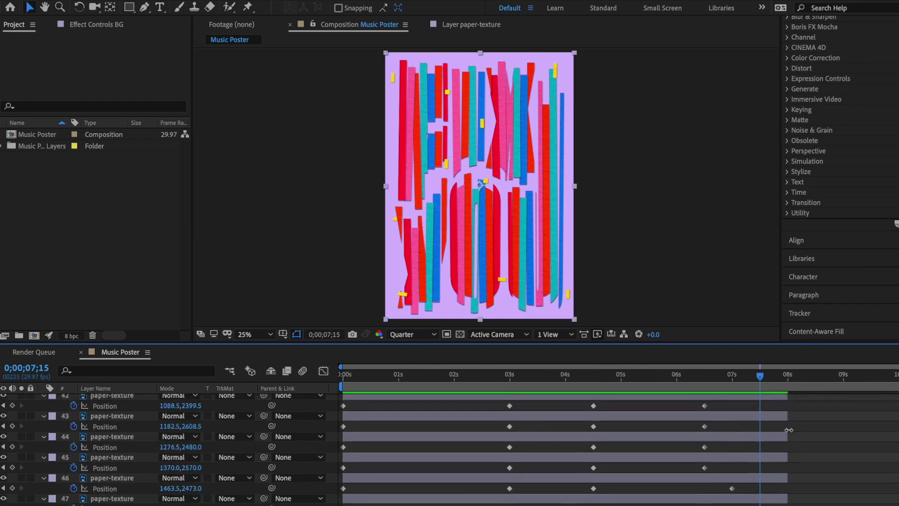
pyautogui.hotkey('ctrl', 'a')
pyautogui.moveTo(786, 401); pyautogui.dragTo(892, 393)
pyautogui.click(697, 273)
pyautogui.click(761, 376)
pyautogui.moveTo(761, 376); pyautogui.dragTo(698, 375)
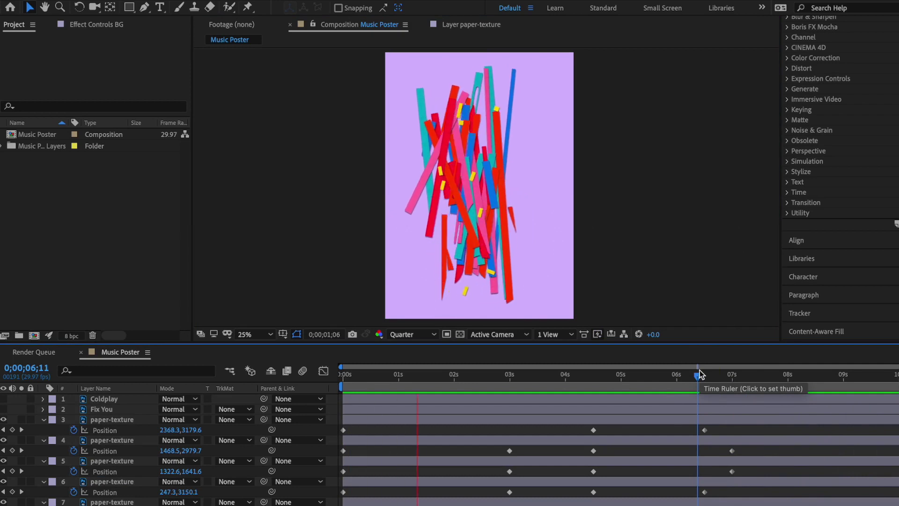
pyautogui.press('space')
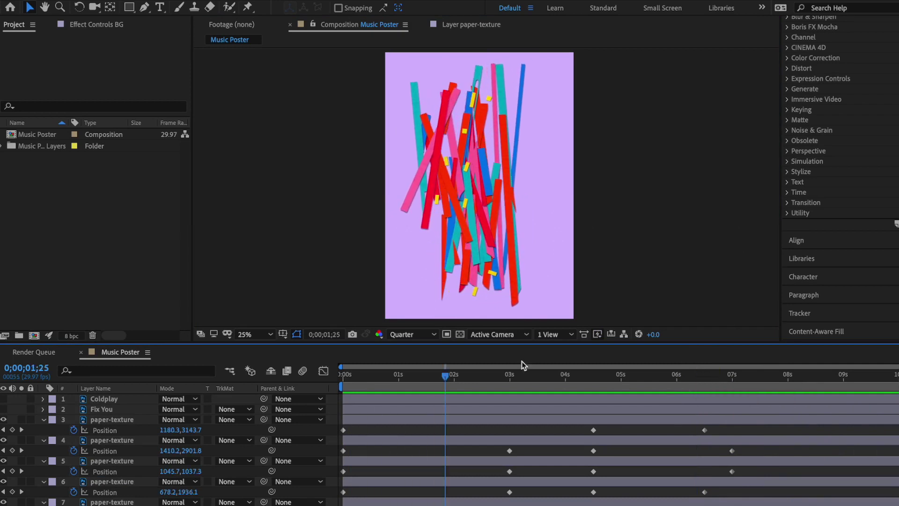
pyautogui.moveTo(446, 375); pyautogui.dragTo(621, 345)
pyautogui.press('space')
pyautogui.click(787, 374)
pyautogui.moveTo(788, 374); pyautogui.dragTo(486, 373)
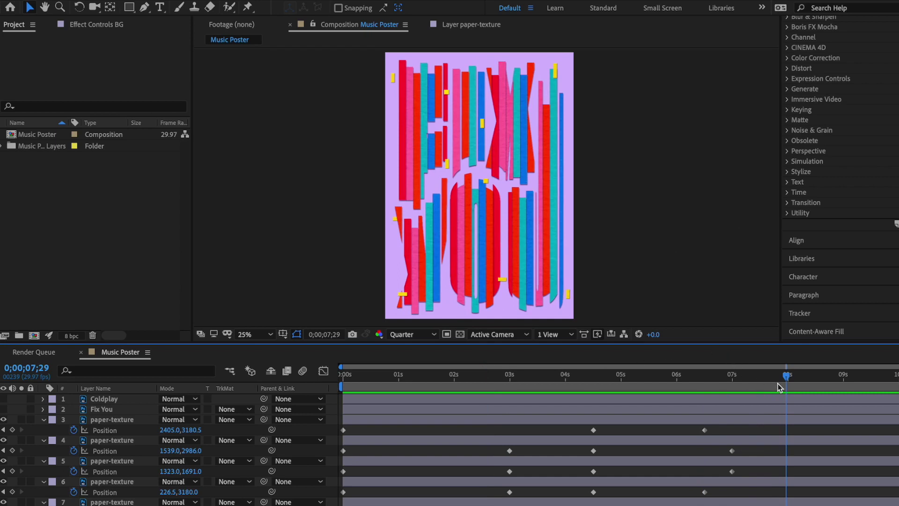
pyautogui.moveTo(787, 380); pyautogui.dragTo(730, 378)
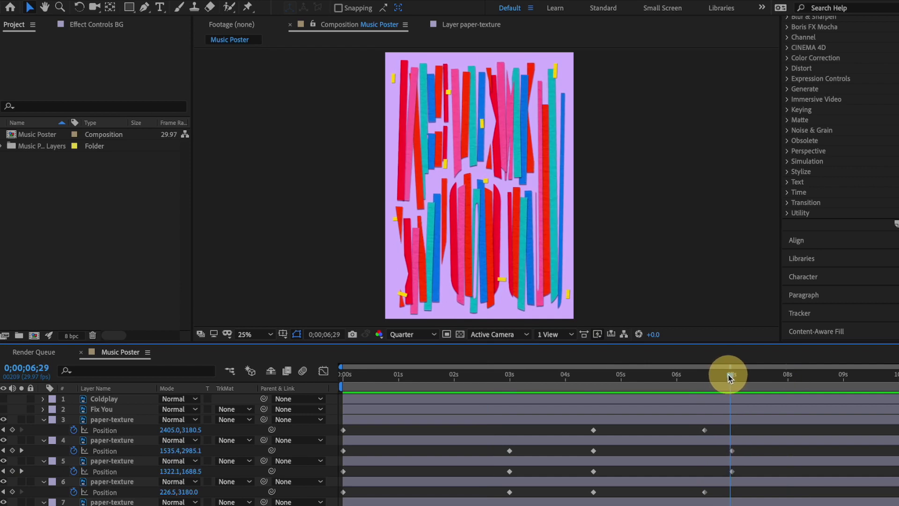
pyautogui.moveTo(729, 377); pyautogui.dragTo(788, 374)
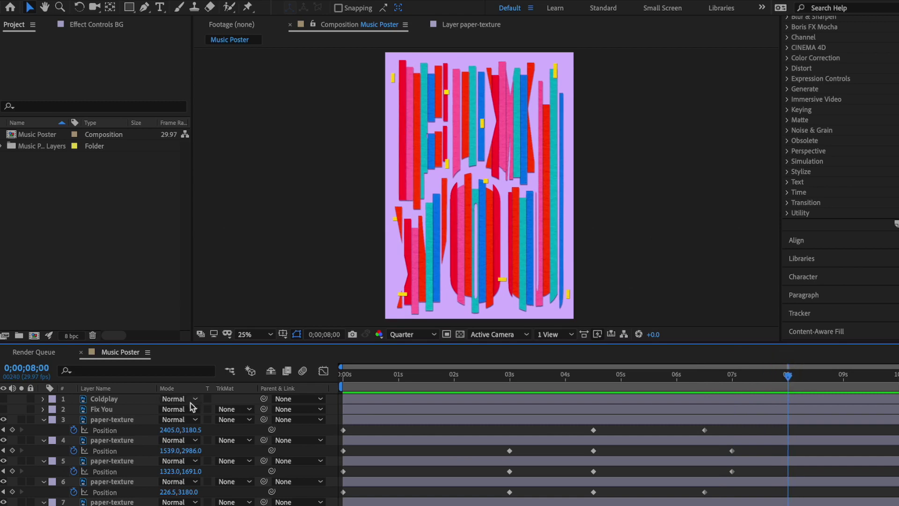
# Select all paper-texture layers and add Position keyframes at 8 seconds.
pyautogui.click(131, 421)
pyautogui.scroll(-20, 137, 458)
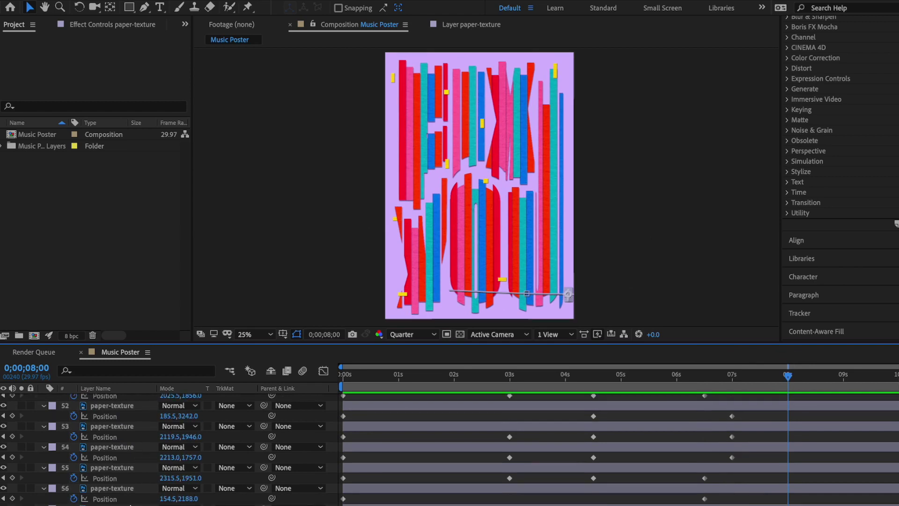
pyautogui.keyDown('shift'); pyautogui.click(116, 491); pyautogui.keyUp('shift')
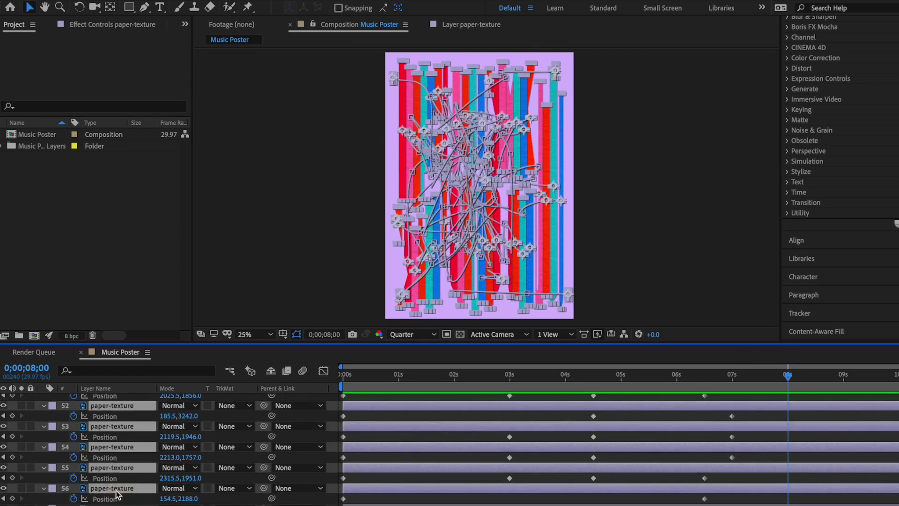
pyautogui.press('u')
pyautogui.press('u')
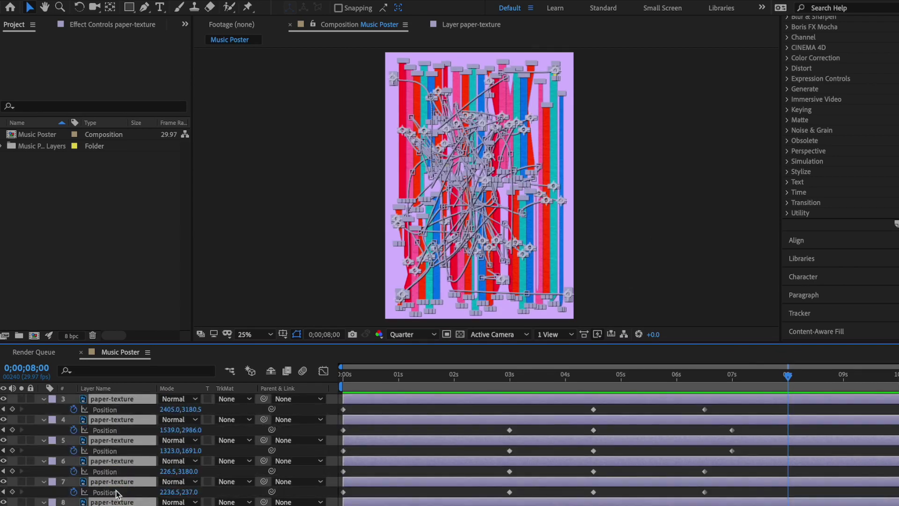
pyautogui.click(74, 471)
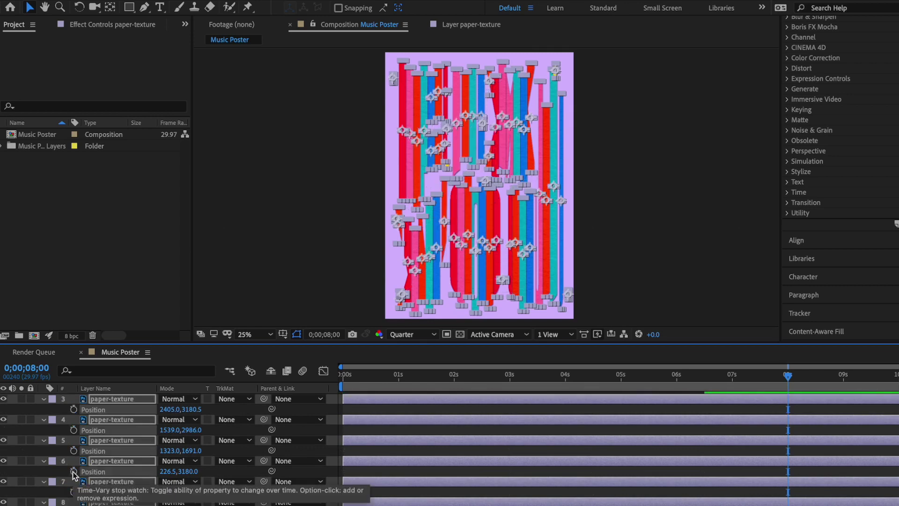
pyautogui.press('super+z')
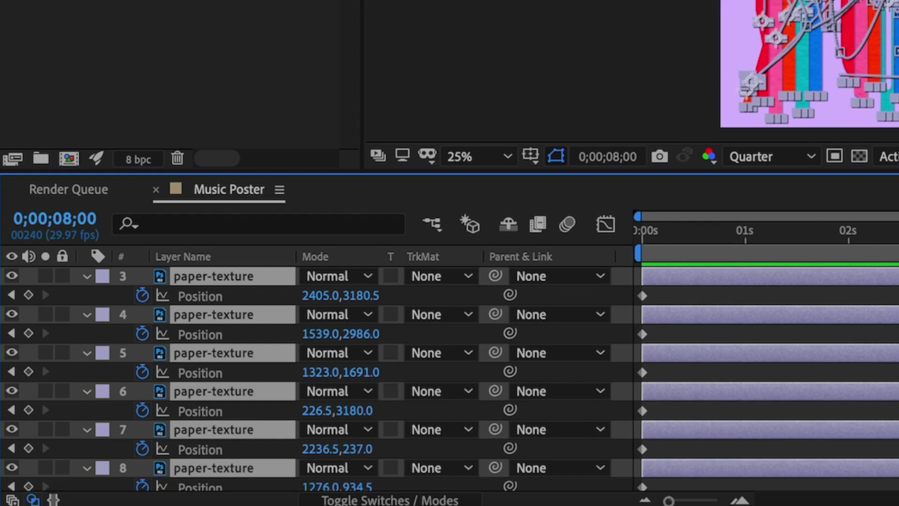
pyautogui.click(29, 411)
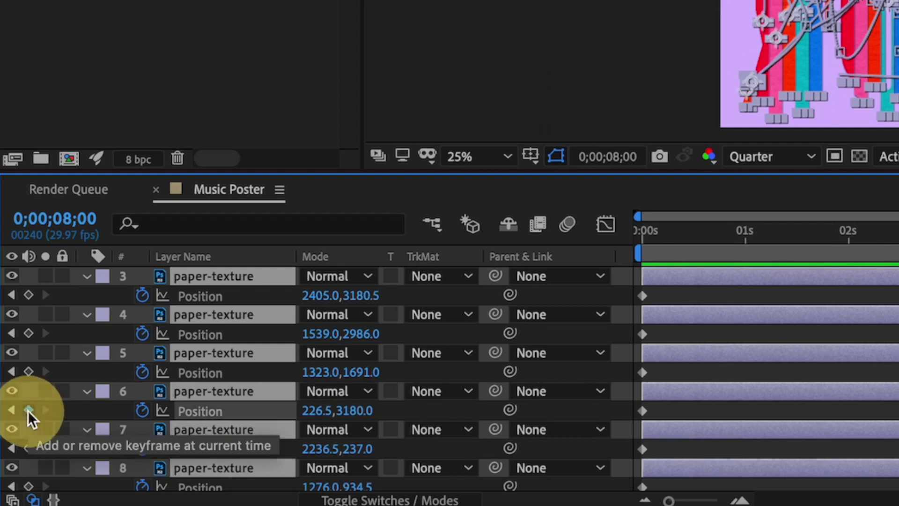
pyautogui.scroll(-15, 822, 449)
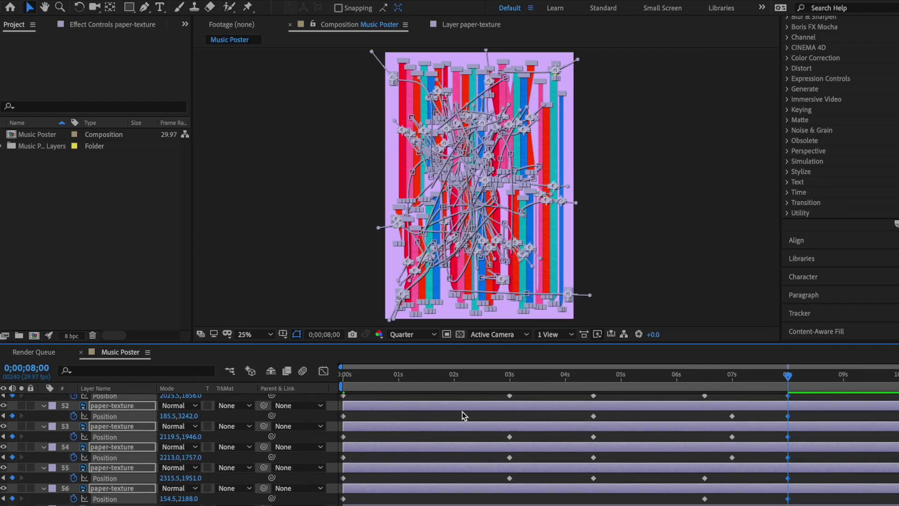
# Add Rotation keyframes at 8 seconds on the same paper-texture layers.
pyautogui.press('r')
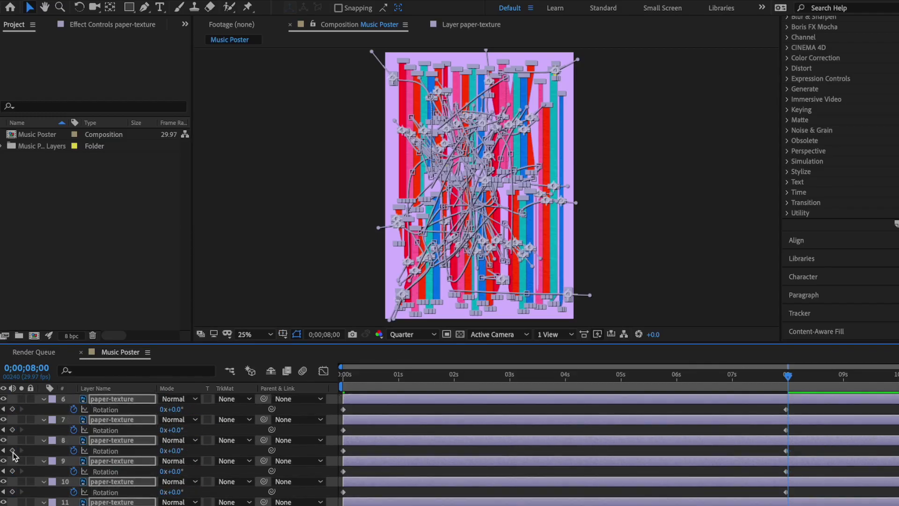
pyautogui.click(13, 409)
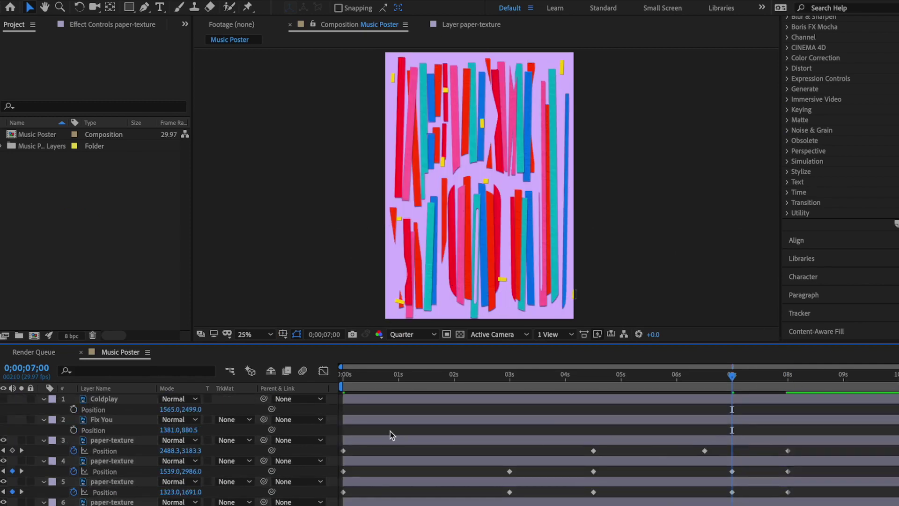
pyautogui.scroll(-20, 390, 432)
pyautogui.moveTo(787, 375); pyautogui.dragTo(734, 378)
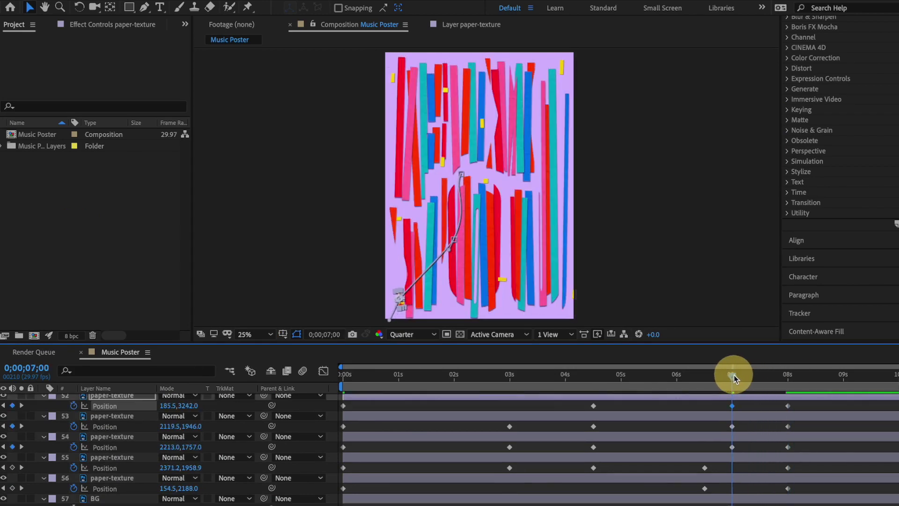
# Reposition layer 46's strip at its 7-second keyframe toward the poster's lower centre, then return to the start.
pyautogui.scroll(4, 745, 415)
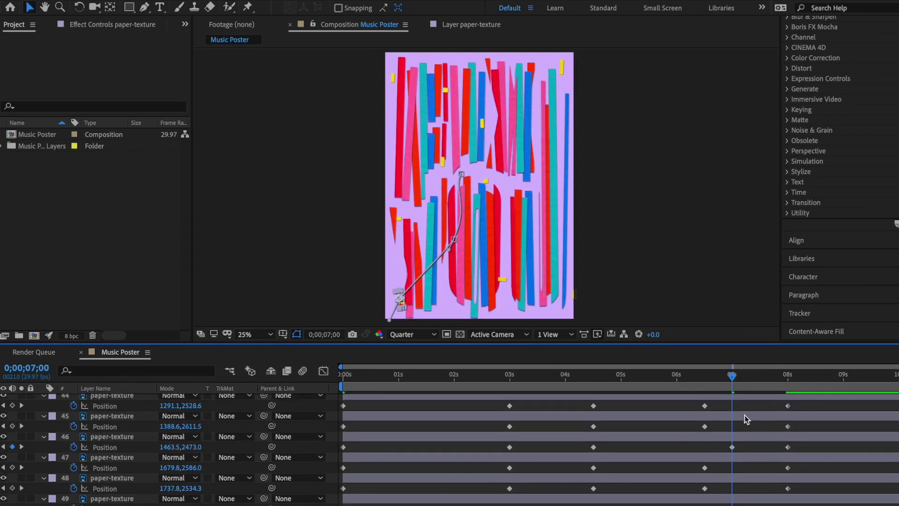
pyautogui.click(732, 447)
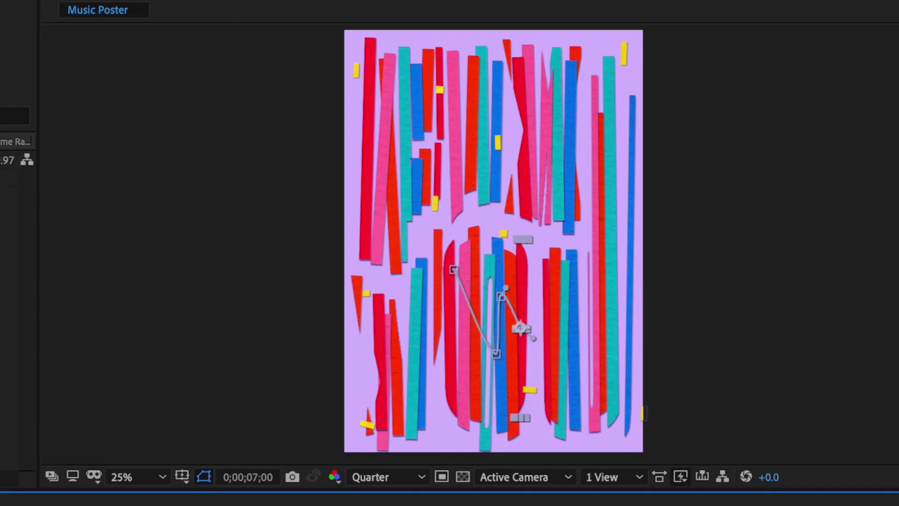
pyautogui.moveTo(520, 328); pyautogui.dragTo(612, 251)
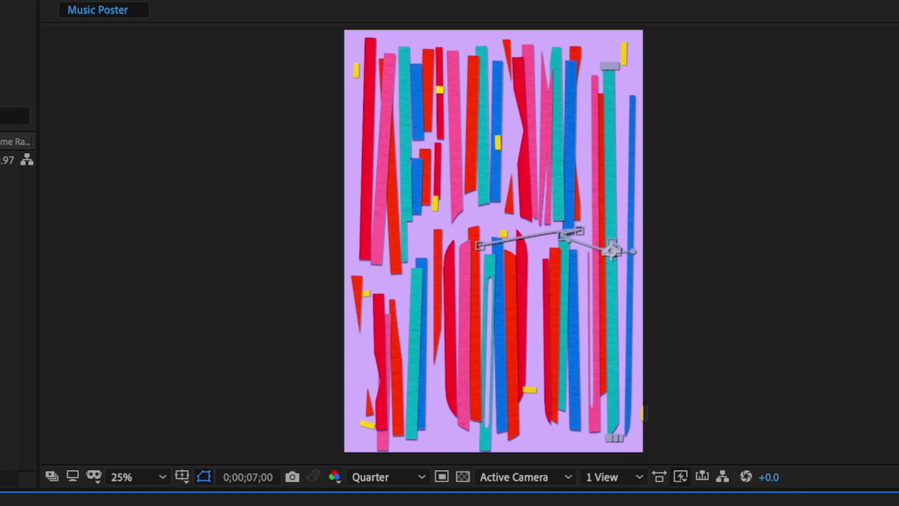
pyautogui.moveTo(611, 252); pyautogui.dragTo(391, 375)
pyautogui.moveTo(733, 448)
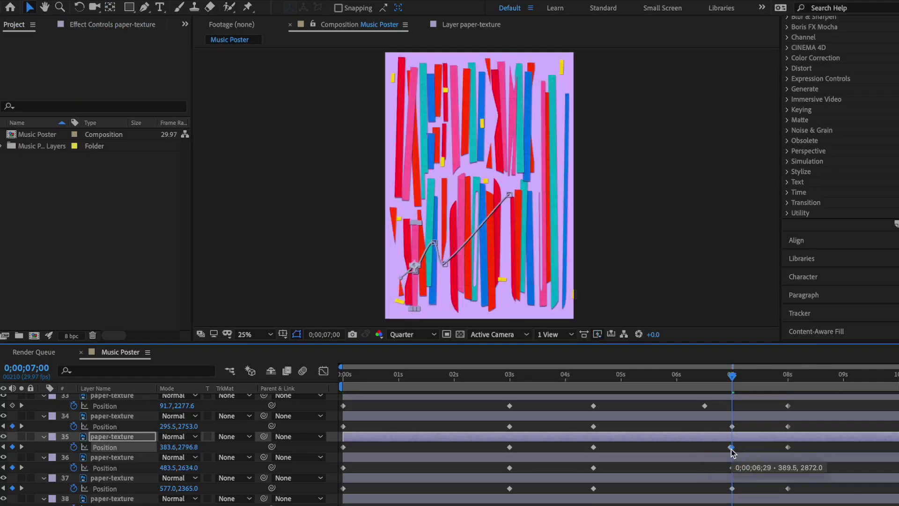
pyautogui.hotkey('ctrl', 'Up')
pyautogui.hotkey('ctrl', 'Up')
pyautogui.hotkey('ctrl', 'Up')
pyautogui.hotkey('ctrl', 'Up')
pyautogui.hotkey('ctrl', 'Up')
pyautogui.hotkey('ctrl', 'Up')
pyautogui.hotkey('ctrl', 'Up')
pyautogui.hotkey('ctrl', 'Up')
pyautogui.hotkey('ctrl', 'Up')
pyautogui.hotkey('ctrl', 'Up')
pyautogui.hotkey('ctrl', 'Up')
pyautogui.hotkey('ctrl', 'Up')
pyautogui.hotkey('ctrl', 'Up')
pyautogui.hotkey('ctrl', 'Up')
pyautogui.hotkey('ctrl', 'Up')
pyautogui.hotkey('ctrl', 'Up')
pyautogui.hotkey('ctrl', 'Up')
pyautogui.hotkey('ctrl', 'Up')
pyautogui.hotkey('ctrl', 'Up')
pyautogui.hotkey('ctrl', 'Up')
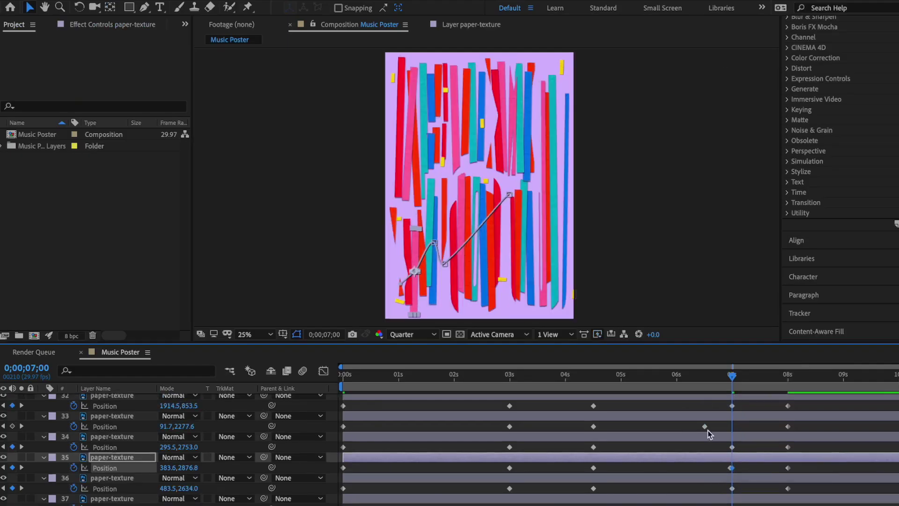
pyautogui.moveTo(732, 375); pyautogui.dragTo(279, 375)
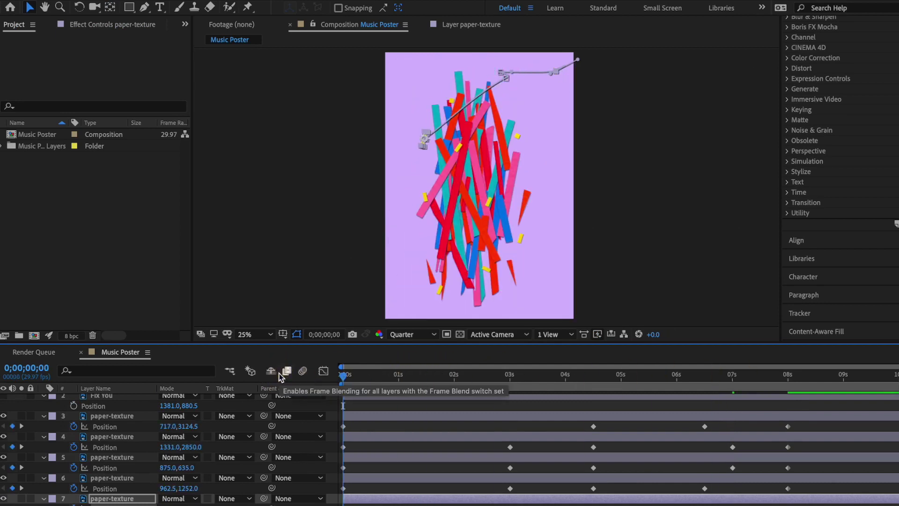
pyautogui.press('space')
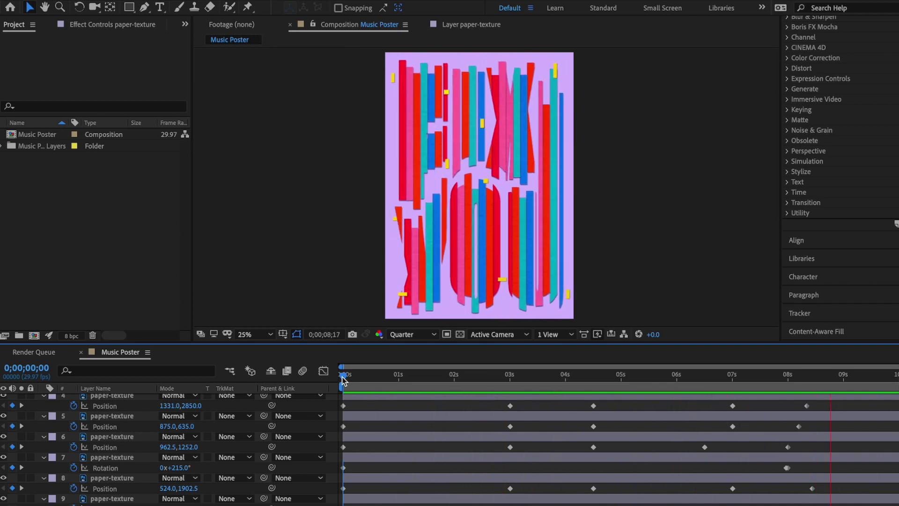
pyautogui.scroll(-10, 609, 444)
pyautogui.press('space')
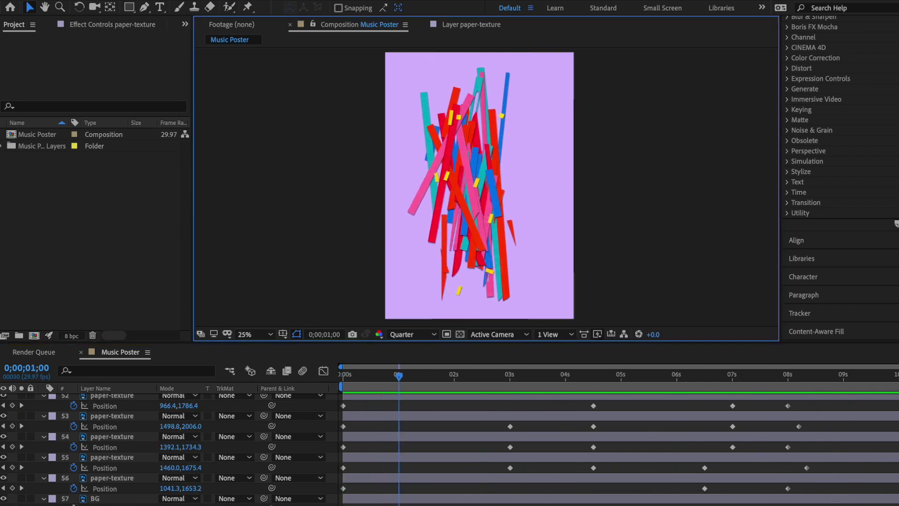
pyautogui.click(838, 503)
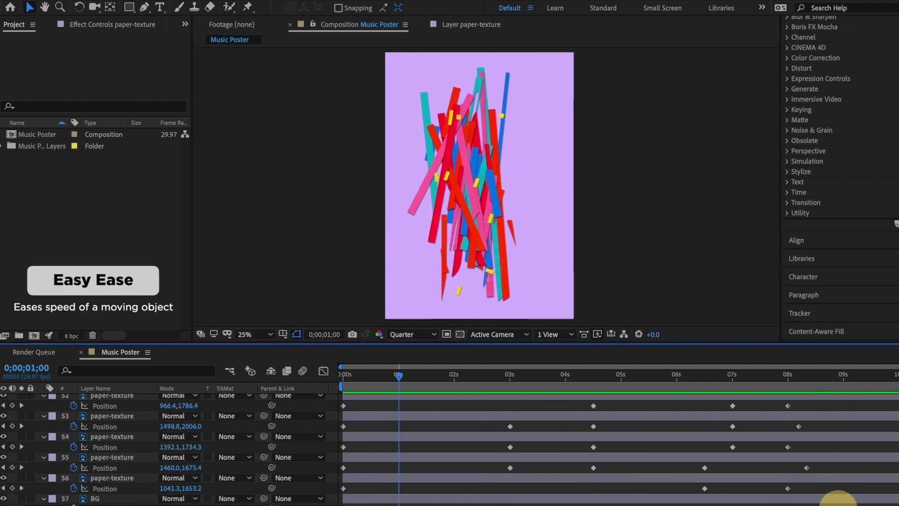
# Apply Keyframe Assistant > Easy Ease to all the strips' Position keyframes.
pyautogui.moveTo(837, 503); pyautogui.dragTo(342, 389)
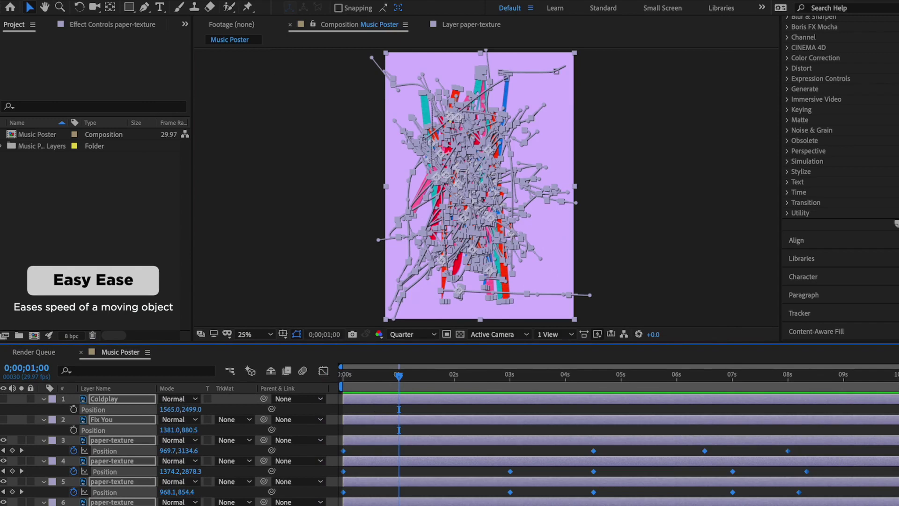
pyautogui.click(211, 10)
pyautogui.moveTo(256, 212)
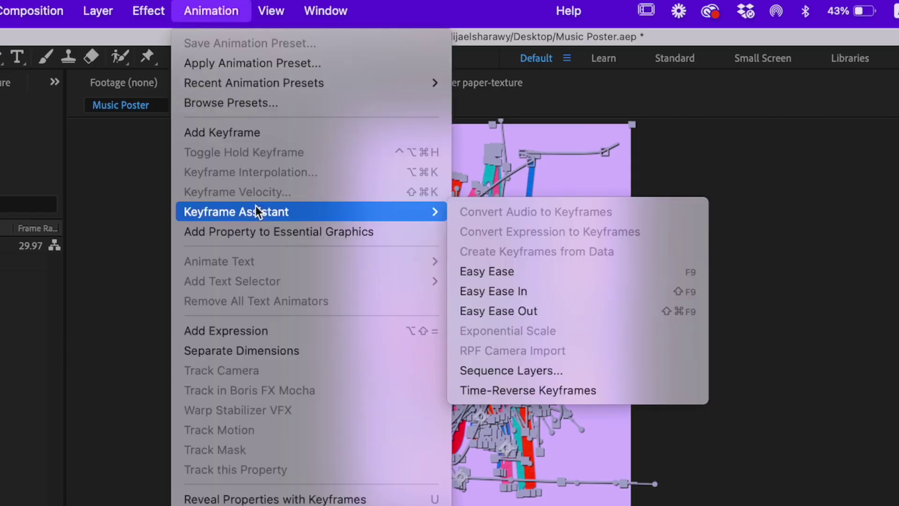
pyautogui.click(482, 271)
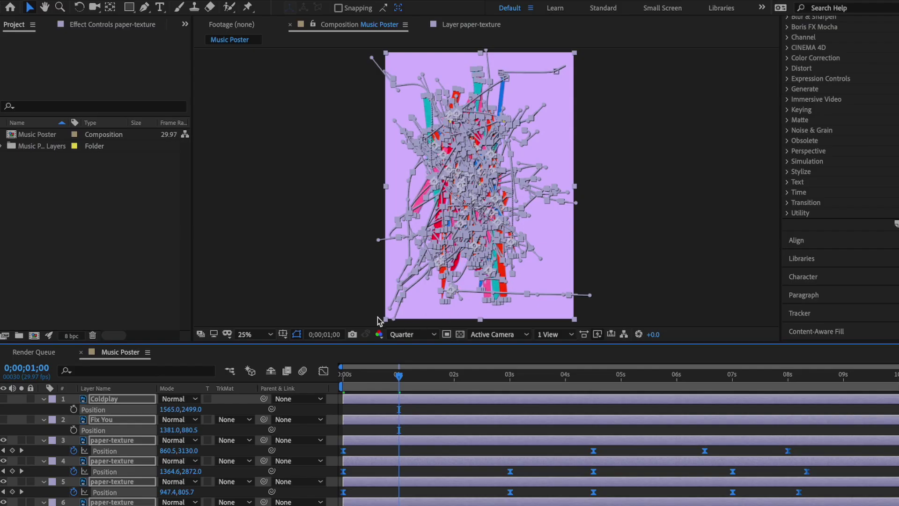
pyautogui.click(351, 303)
pyautogui.moveTo(399, 376); pyautogui.dragTo(343, 430)
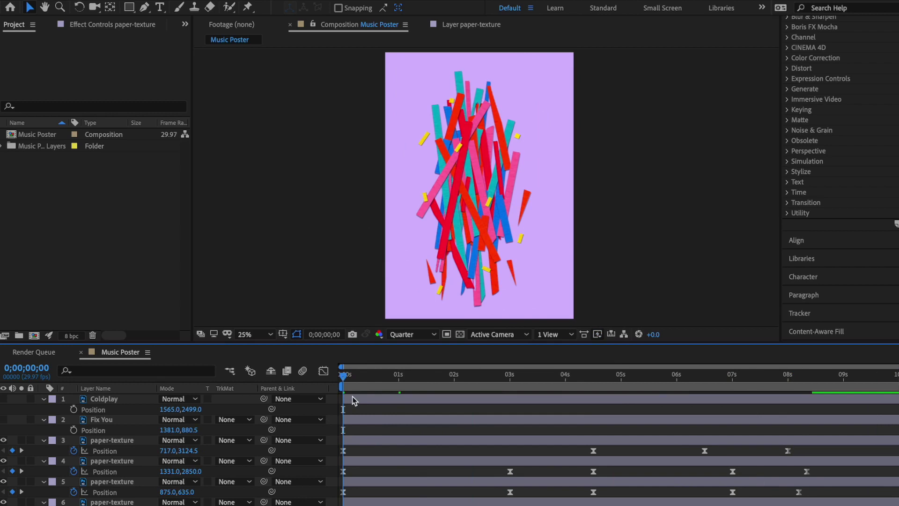
pyautogui.press('space')
pyautogui.scroll(-5, 353, 400)
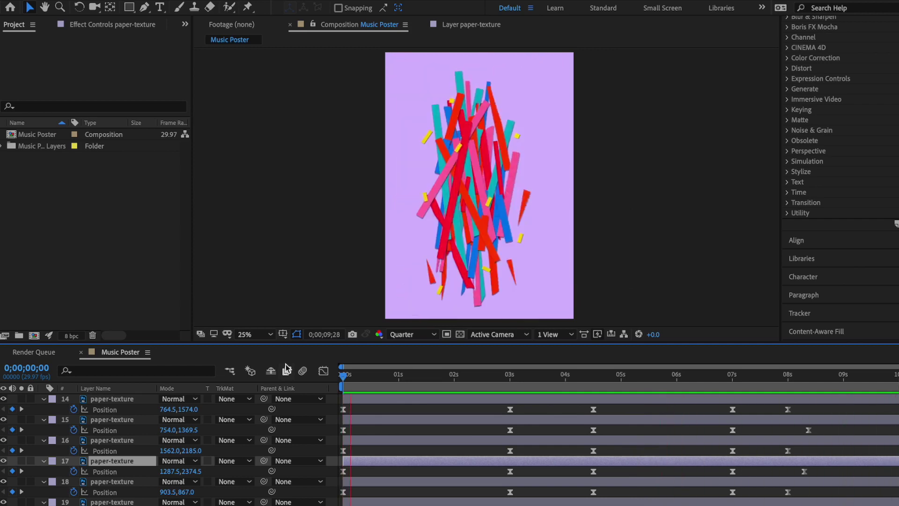
pyautogui.scroll(10, 379, 397)
pyautogui.moveTo(398, 376); pyautogui.dragTo(342, 375)
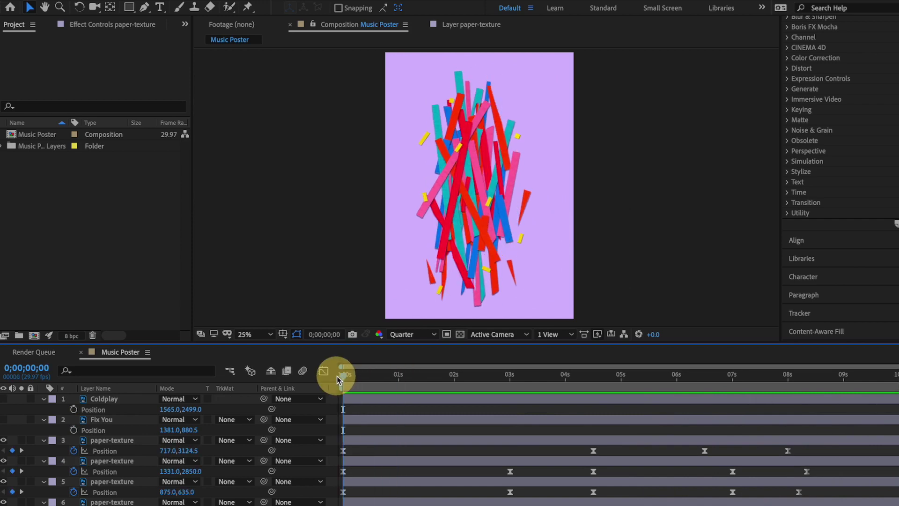
# Turn on visibility for the Coldplay and Fix You text layers.
pyautogui.click(96, 399)
pyautogui.click(96, 420)
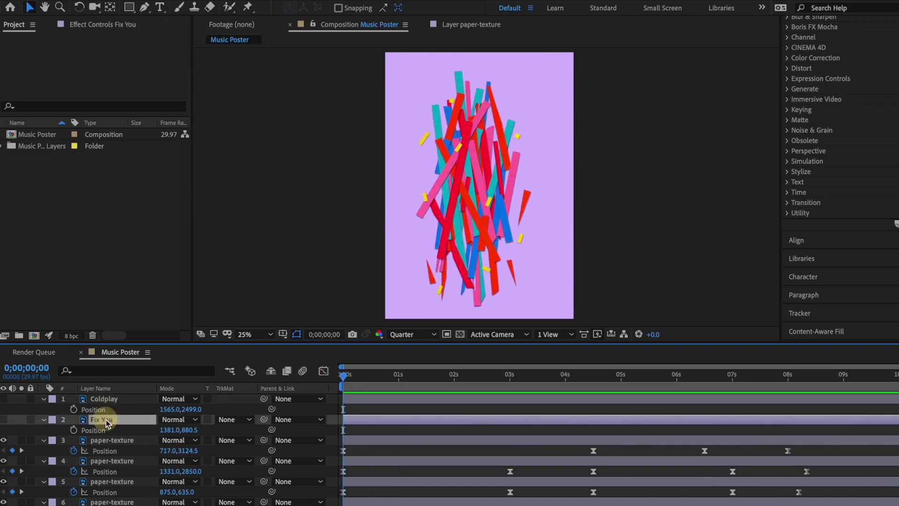
pyautogui.click(3, 419)
pyautogui.click(4, 398)
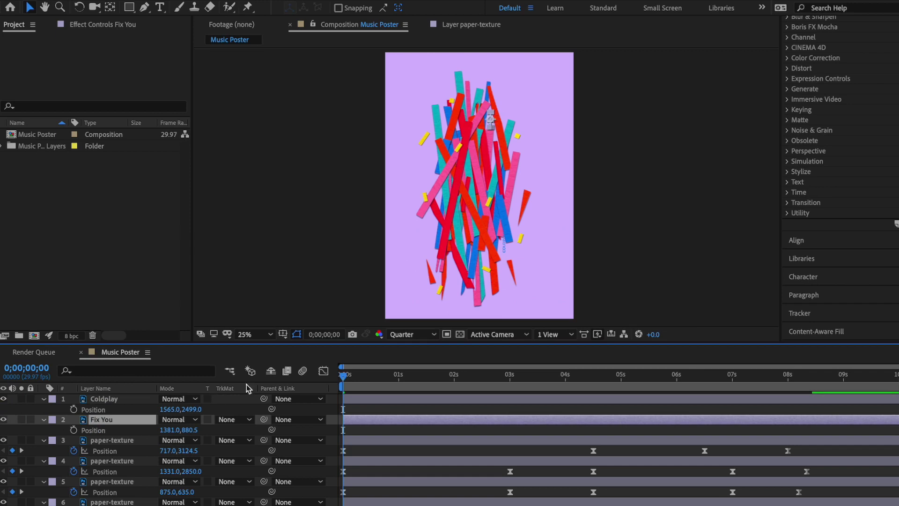
# Push Coldplay below the poster (1565,3779) and Fix You above it (1381,-159.5), keyframing Coldplay's position.
pyautogui.click(344, 380)
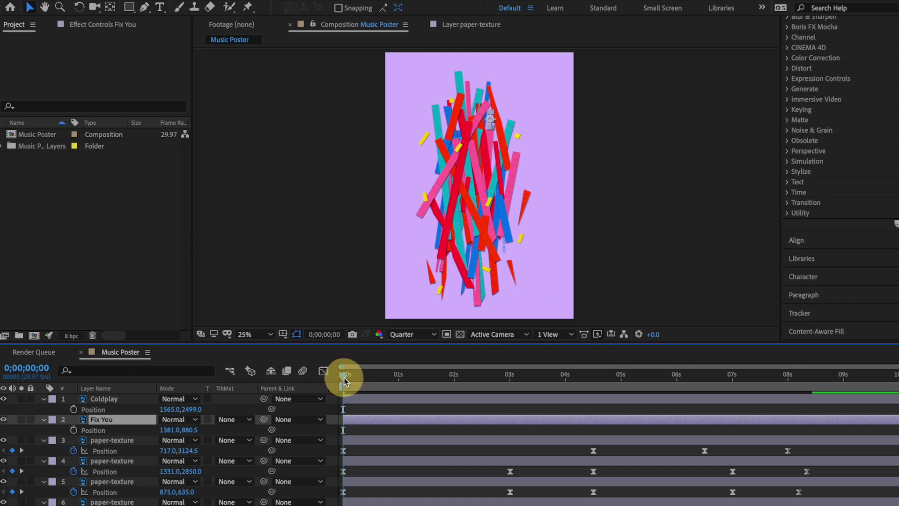
pyautogui.click(93, 410)
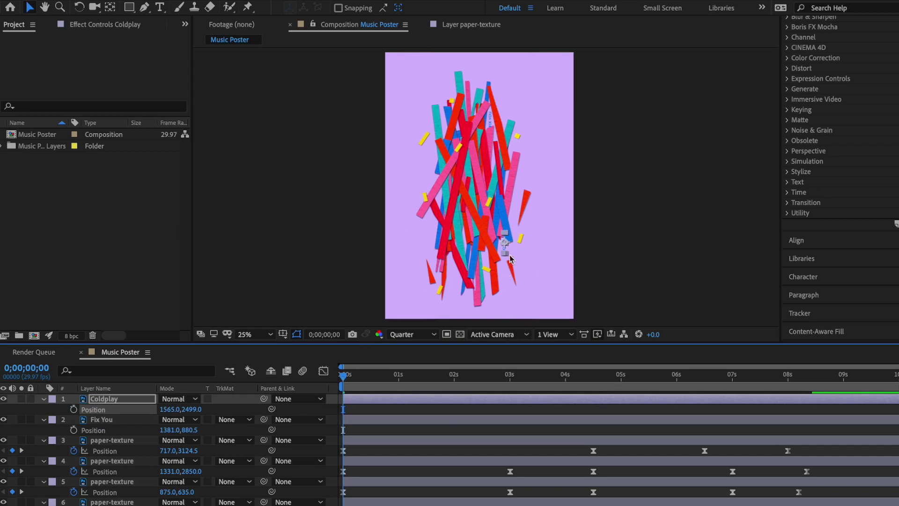
pyautogui.hotkey('shift', 'Down')
pyautogui.hotkey('shift', 'Down')
pyautogui.hotkey('shift', 'Down')
pyautogui.hotkey('shift', 'Down')
pyautogui.hotkey('shift', 'Down')
pyautogui.hotkey('shift', 'Down')
pyautogui.hotkey('shift', 'Down')
pyautogui.hotkey('shift', 'Down')
pyautogui.hotkey('shift', 'Down')
pyautogui.hotkey('shift', 'Down')
pyautogui.hotkey('shift', 'Down')
pyautogui.hotkey('shift', 'Down')
pyautogui.hotkey('shift', 'Down')
pyautogui.hotkey('shift', 'Down')
pyautogui.hotkey('shift', 'Down')
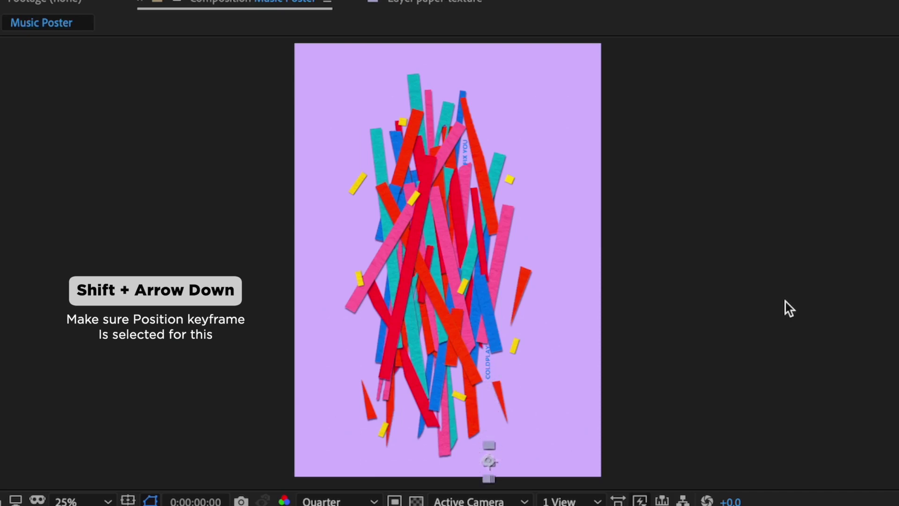
pyautogui.hotkey('shift', 'Down')
pyautogui.hotkey('shift', 'Down')
pyautogui.hotkey('shift', 'Down')
pyautogui.hotkey('shift', 'Down')
pyautogui.hotkey('shift', 'Down')
pyautogui.hotkey('shift', 'Down')
pyautogui.hotkey('shift', 'Down')
pyautogui.hotkey('shift', 'Down')
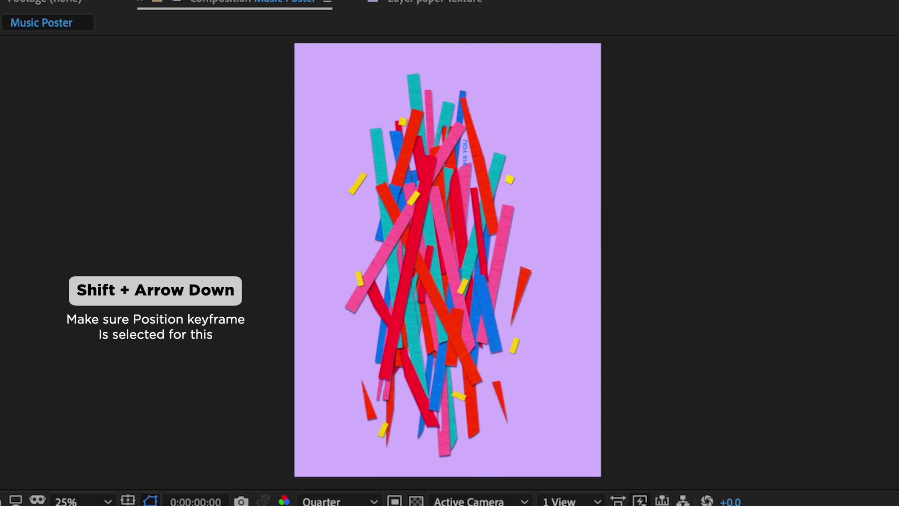
pyautogui.hotkey('shift', 'Up')
pyautogui.hotkey('shift', 'Up')
pyautogui.hotkey('shift', 'Up')
pyautogui.hotkey('shift', 'Up')
pyautogui.hotkey('shift', 'Up')
pyautogui.hotkey('shift', 'Up')
pyautogui.hotkey('shift', 'Up')
pyautogui.hotkey('shift', 'Up')
pyautogui.hotkey('shift', 'Up')
pyautogui.hotkey('shift', 'Up')
pyautogui.hotkey('shift', 'Up')
pyautogui.hotkey('shift', 'Up')
pyautogui.hotkey('shift', 'Up')
pyautogui.hotkey('shift', 'Up')
pyautogui.hotkey('shift', 'Up')
pyautogui.hotkey('shift', 'Up')
pyautogui.hotkey('shift', 'Up')
pyautogui.hotkey('shift', 'Up')
pyautogui.hotkey('shift', 'Up')
pyautogui.hotkey('shift', 'Up')
pyautogui.hotkey('shift', 'Up')
pyautogui.hotkey('shift', 'Up')
pyautogui.hotkey('shift', 'Up')
pyautogui.hotkey('shift', 'Up')
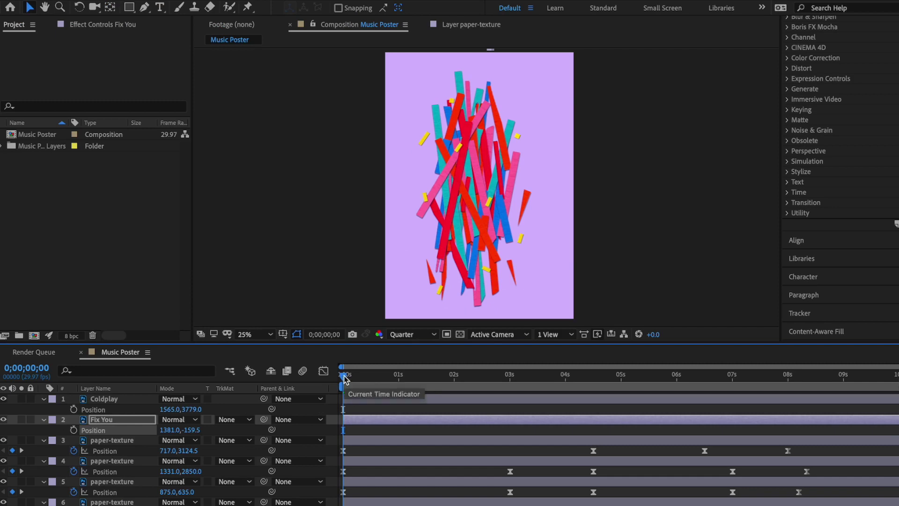
pyautogui.click(74, 409)
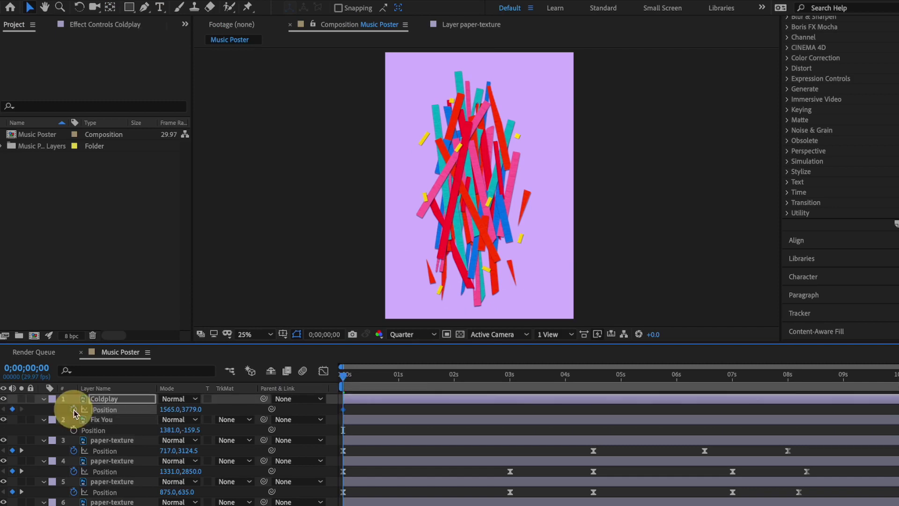
# Keyframe Fix You's position at 0s and hold both titles off-poster with keyframes at 7;12.
pyautogui.click(74, 430)
pyautogui.moveTo(343, 380); pyautogui.dragTo(754, 381)
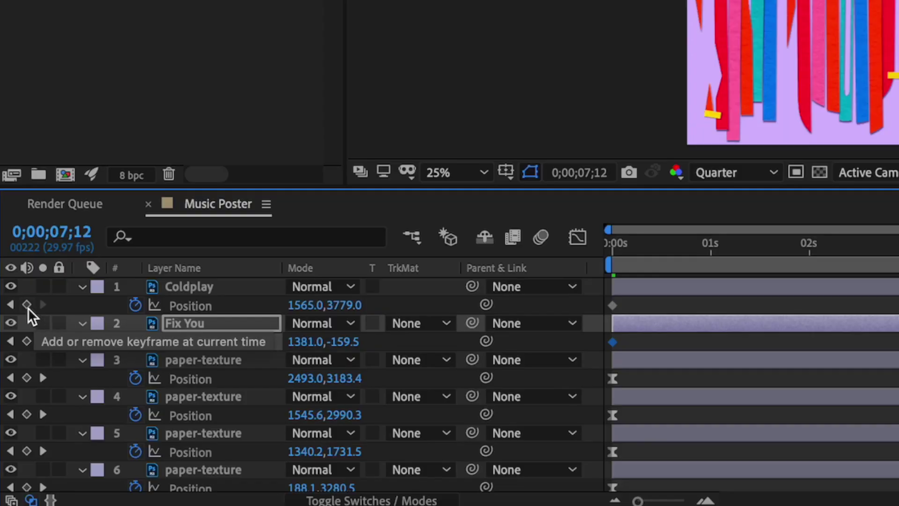
pyautogui.click(27, 305)
pyautogui.click(27, 342)
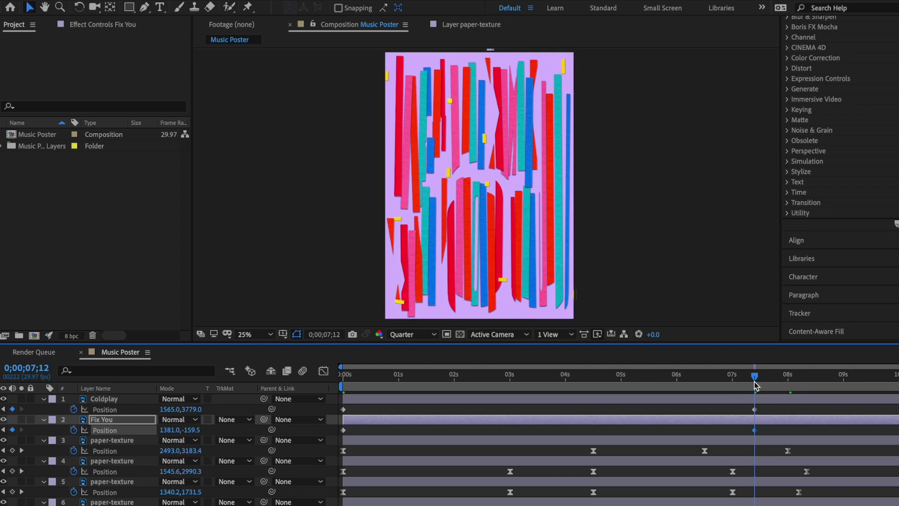
# Bring the titles to 1565,2419 and 1381,880.5 near 9 seconds and preview the slide-in.
pyautogui.moveTo(754, 376); pyautogui.dragTo(842, 364)
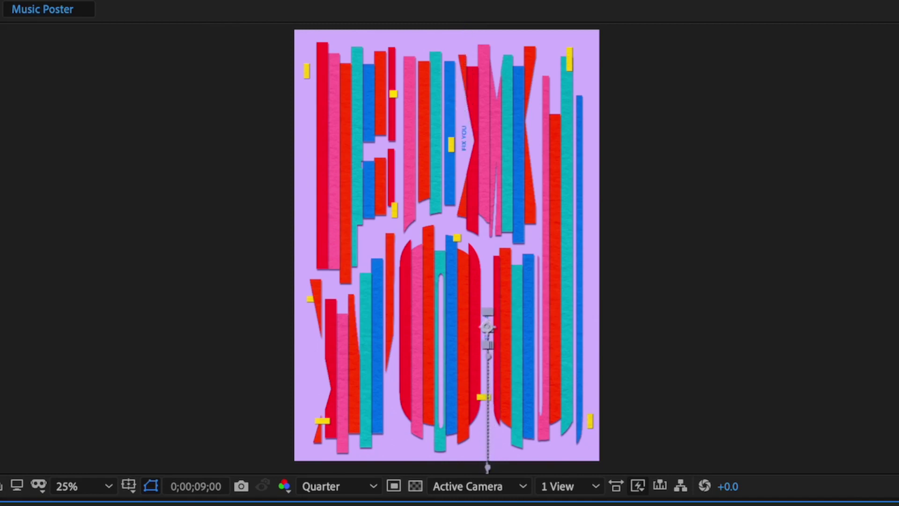
pyautogui.moveTo(752, 375); pyautogui.dragTo(321, 372)
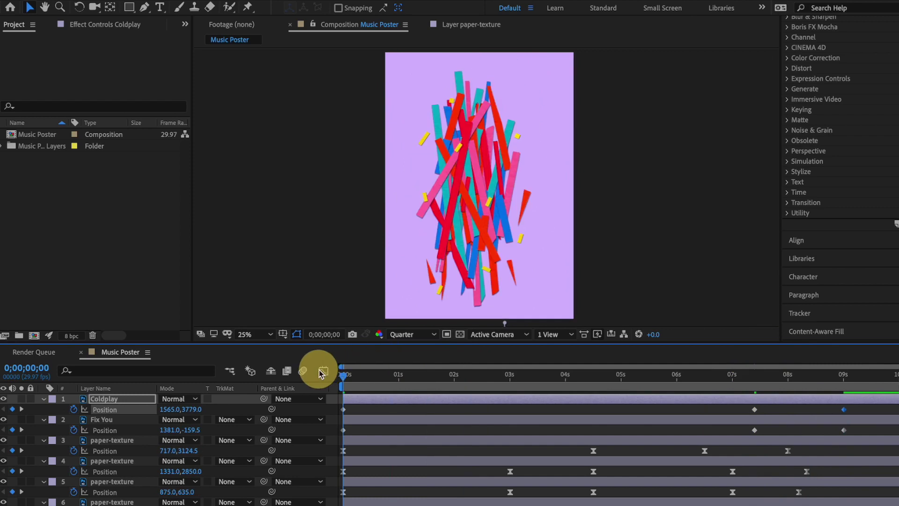
pyautogui.press('space')
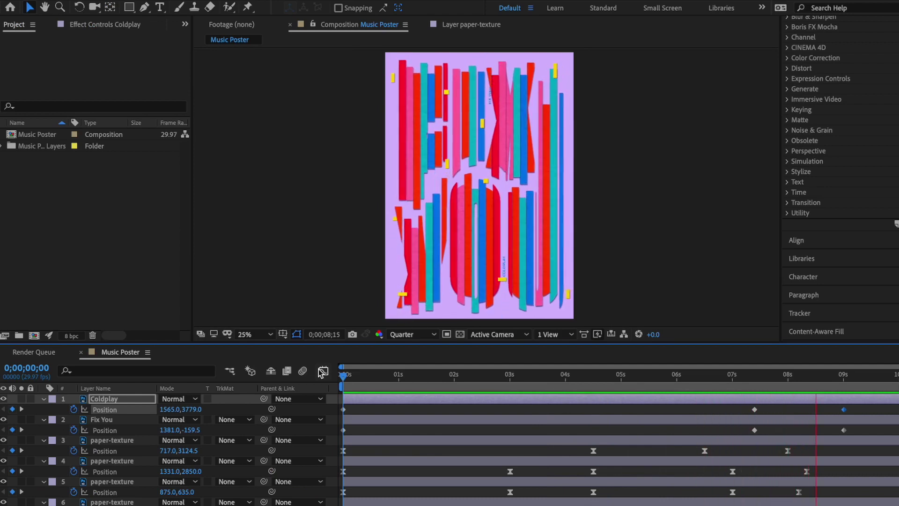
pyautogui.press('space')
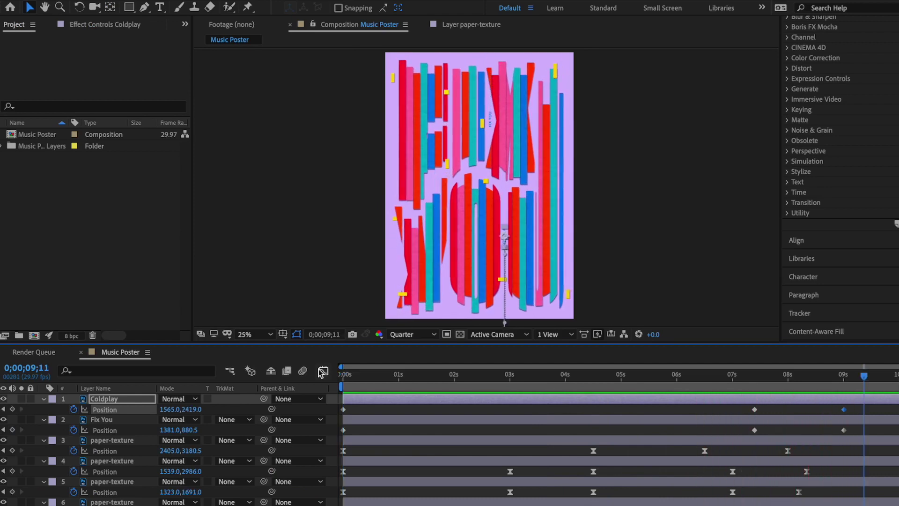
pyautogui.click(282, 265)
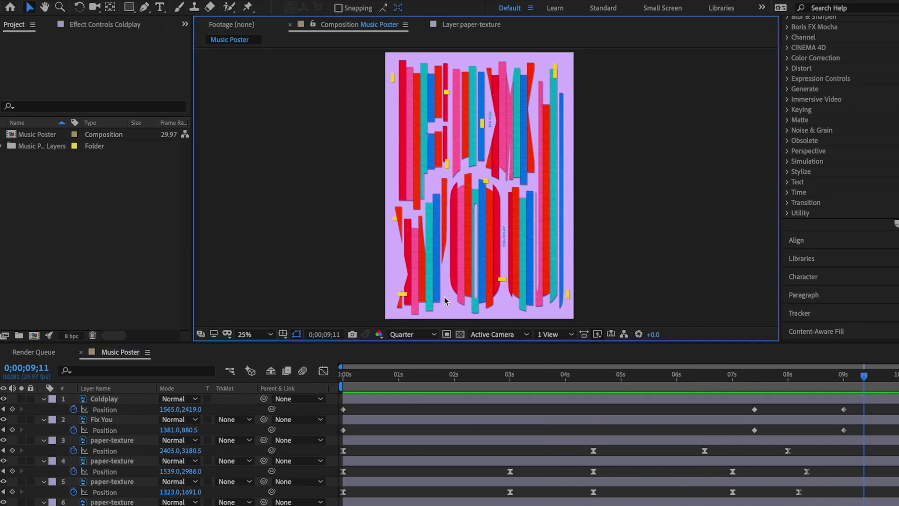
pyautogui.scroll(-20, 471, 456)
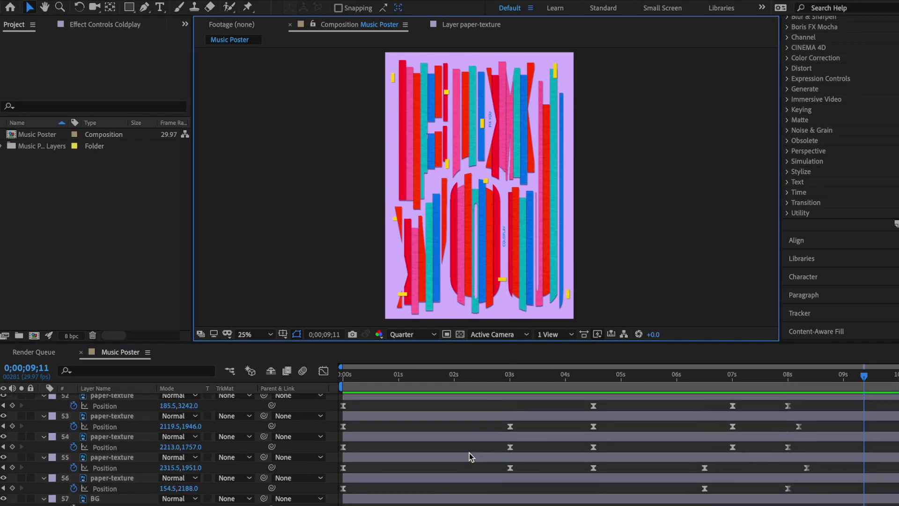
pyautogui.scroll(20, 469, 453)
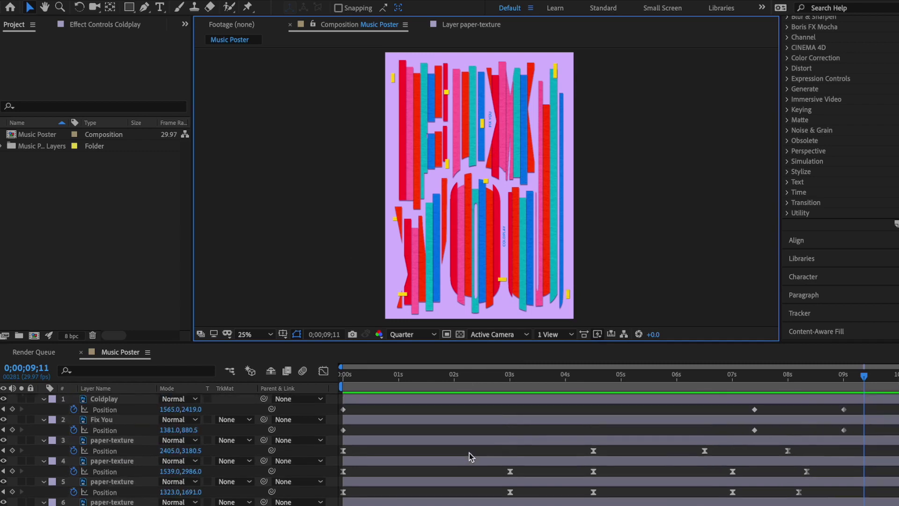
pyautogui.moveTo(863, 375); pyautogui.dragTo(309, 373)
pyautogui.scroll(-5, 97, 448)
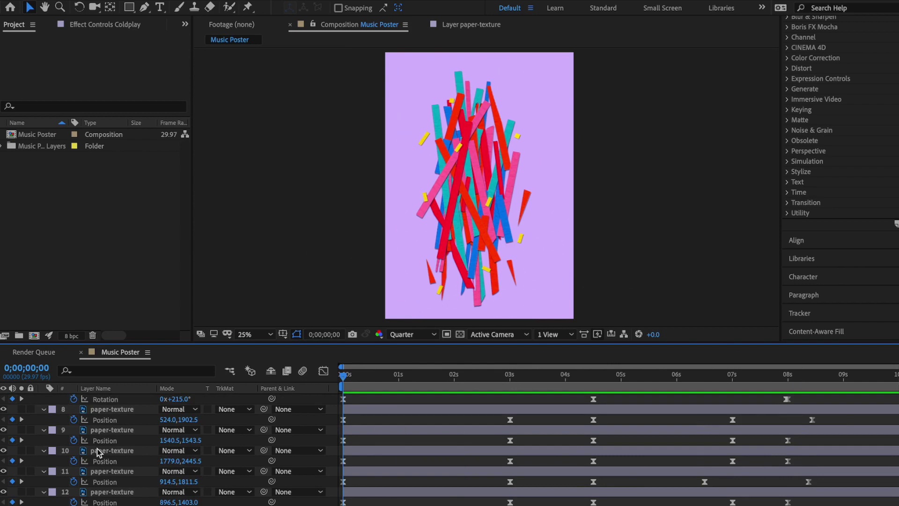
pyautogui.scroll(5, 97, 447)
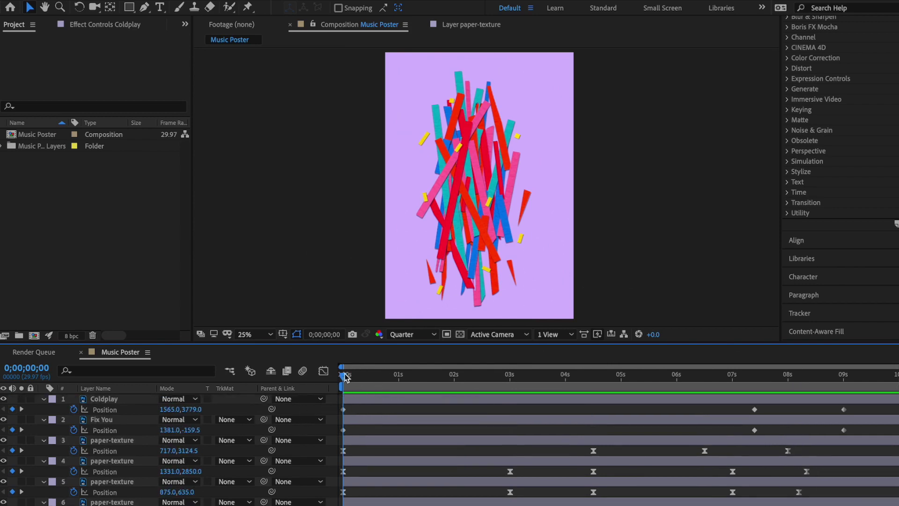
pyautogui.moveTo(344, 374); pyautogui.dragTo(343, 419)
pyautogui.scroll(-5, 129, 489)
pyautogui.scroll(5, 129, 489)
pyautogui.click(241, 272)
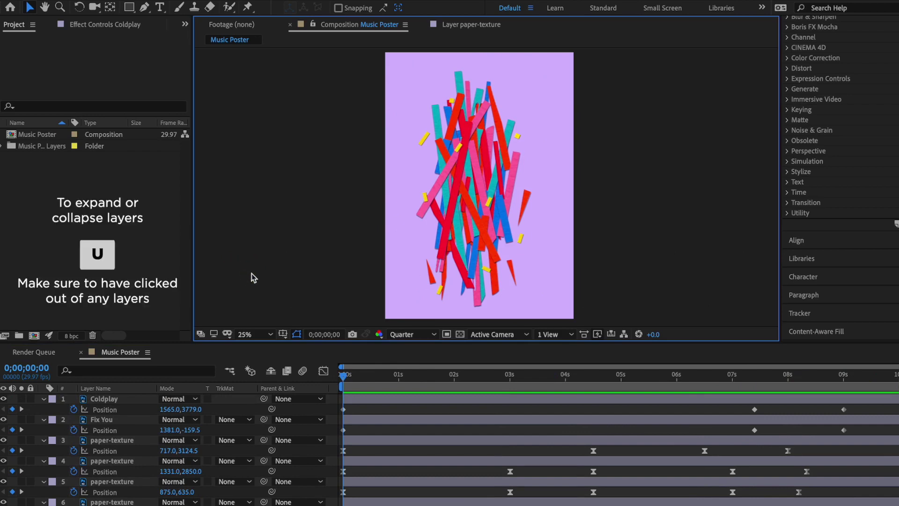
pyautogui.press('u')
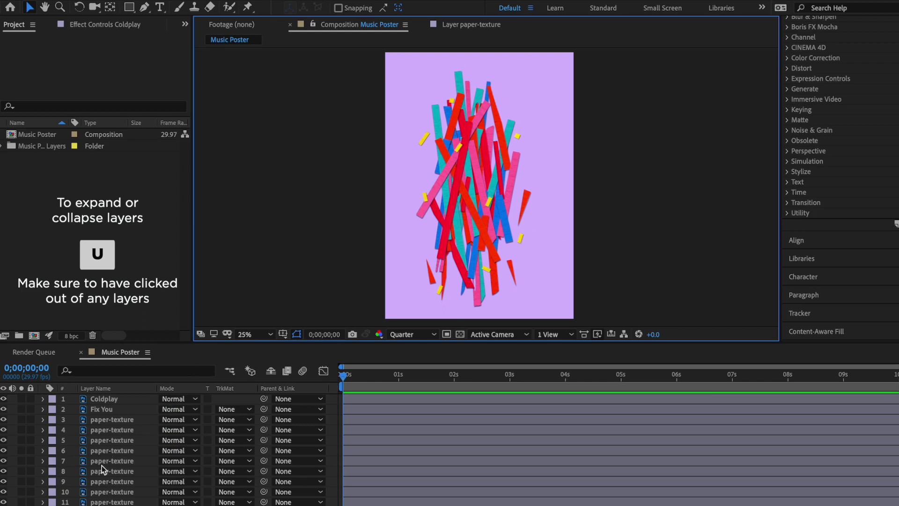
# Select all Music Poster layers and collapse their property rows in the timeline.
pyautogui.scroll(-10, 102, 465)
pyautogui.scroll(10, 101, 465)
pyautogui.press('u')
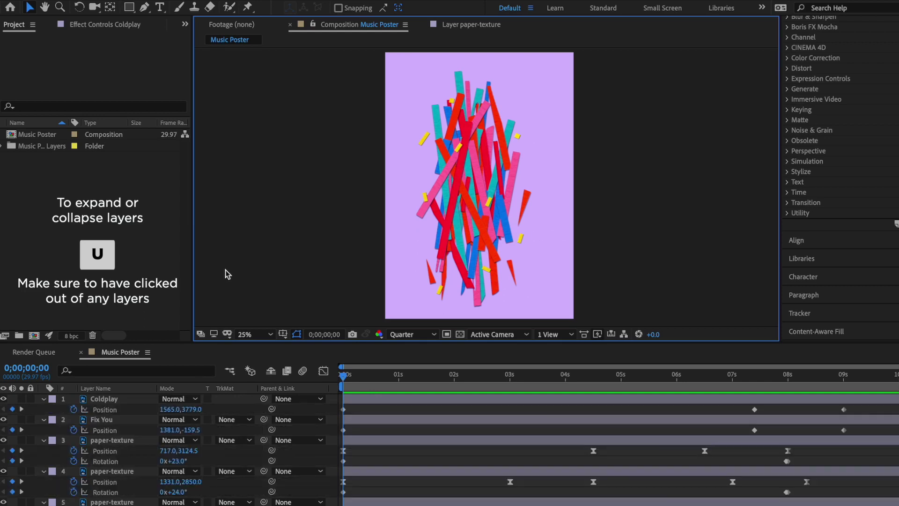
pyautogui.click(226, 269)
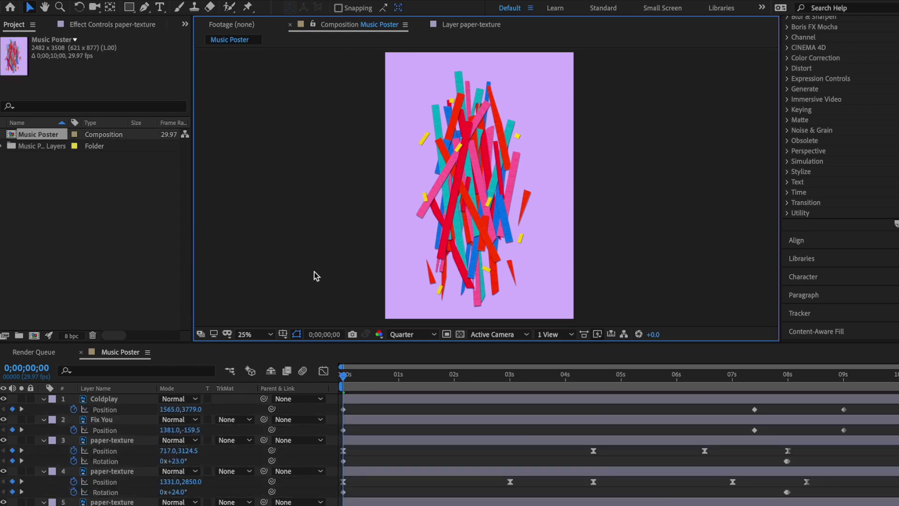
pyautogui.press('u')
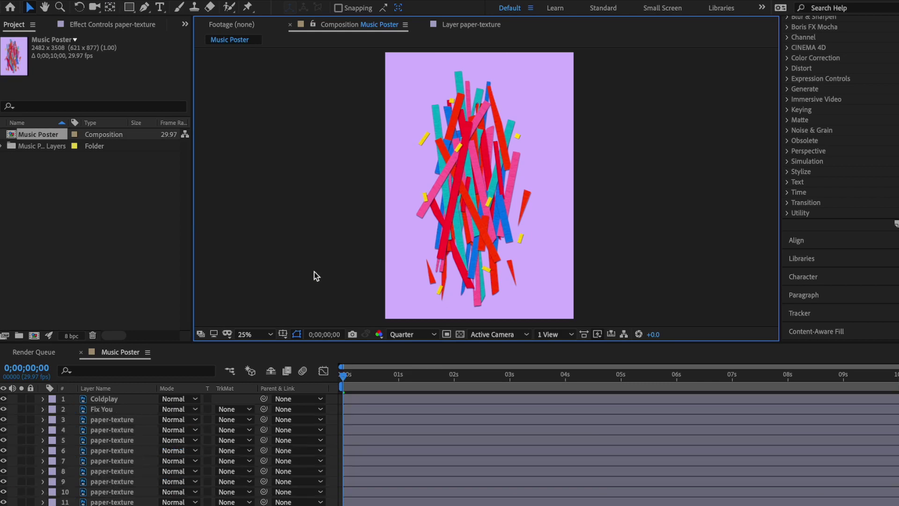
pyautogui.press('u')
pyautogui.press('u')
pyautogui.press('u')
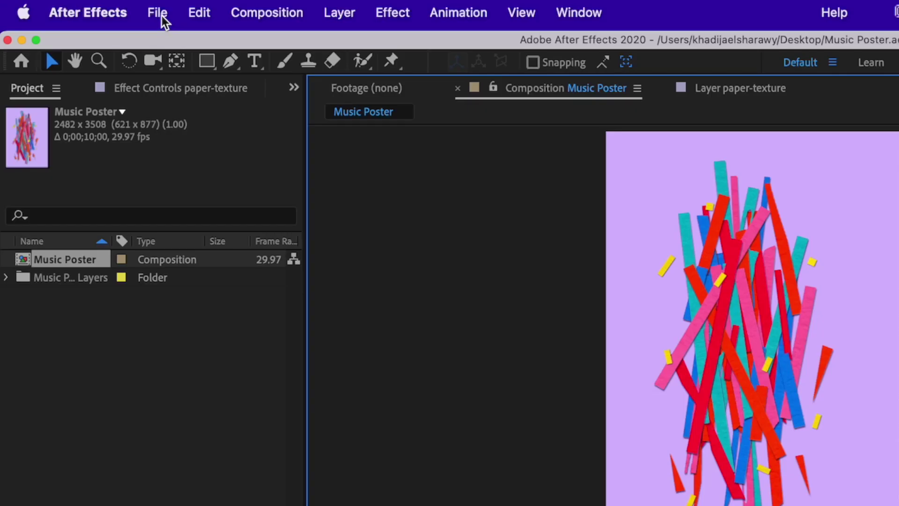
# Add Music Poster to the render queue and delete the old finished render item.
pyautogui.click(160, 15)
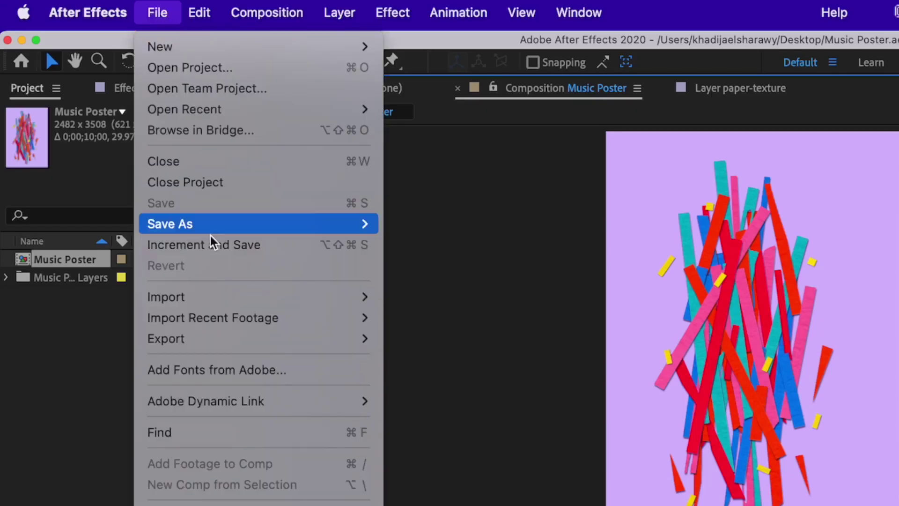
pyautogui.moveTo(226, 339)
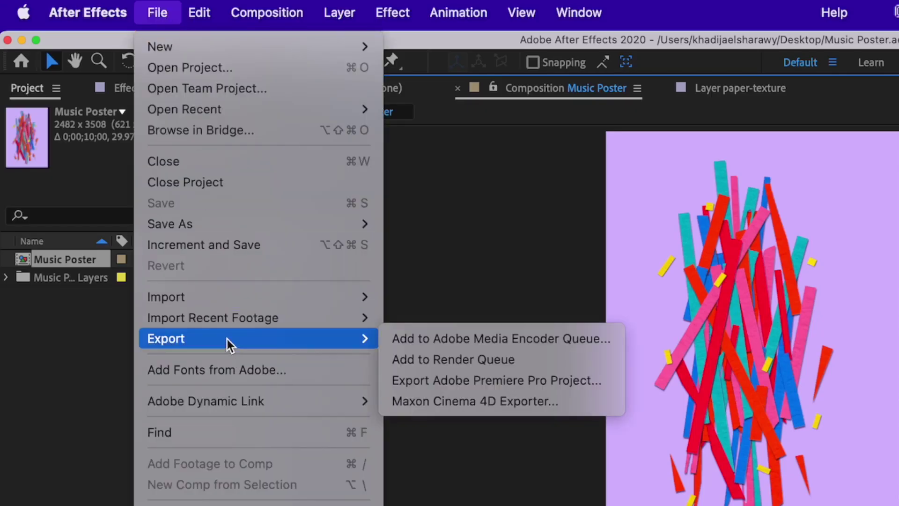
pyautogui.click(453, 366)
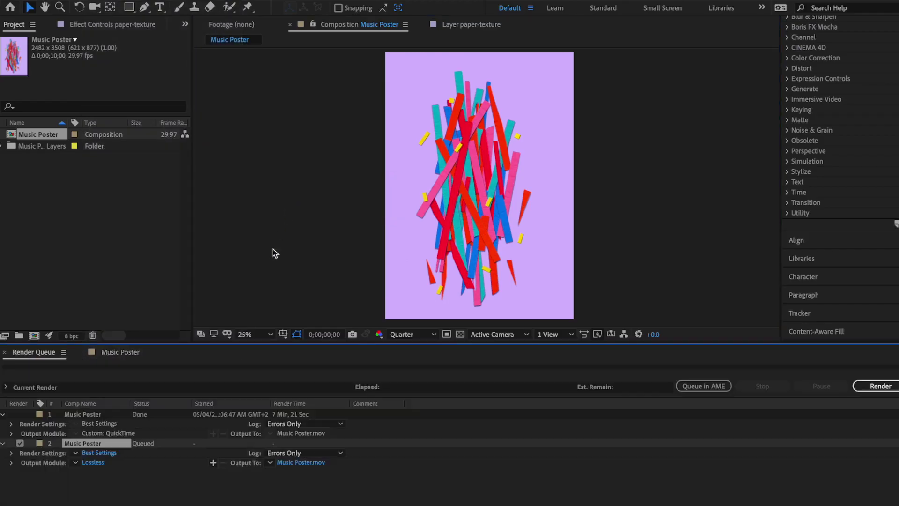
pyautogui.click(112, 413)
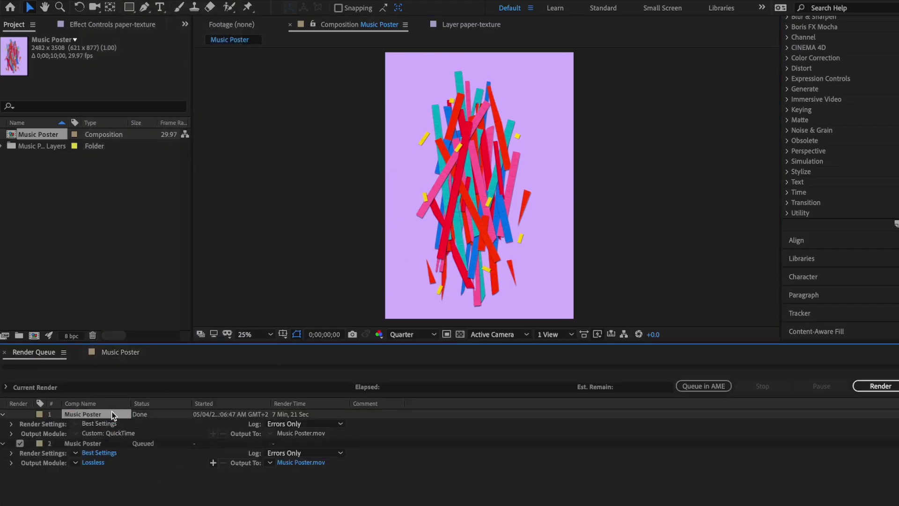
pyautogui.press('Delete')
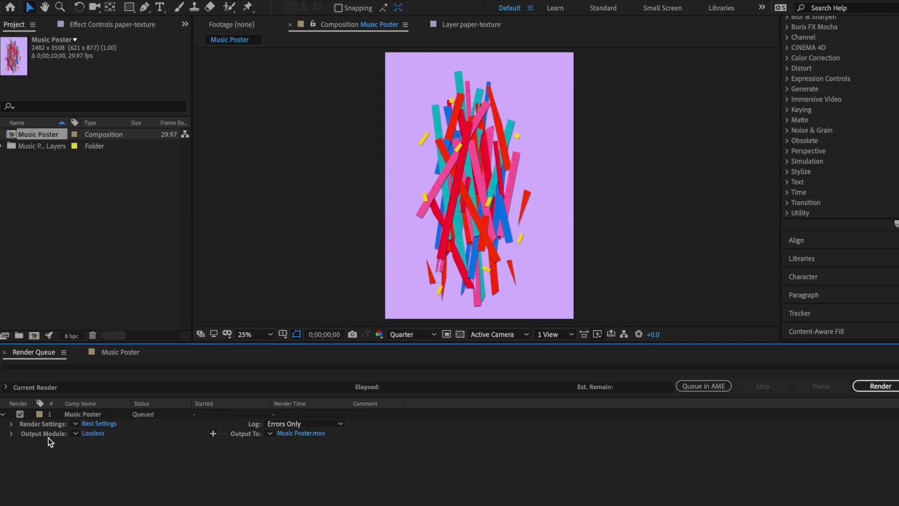
# Set the output module to QuickTime with the Apple ProRes 422 HQ codec.
pyautogui.click(93, 434)
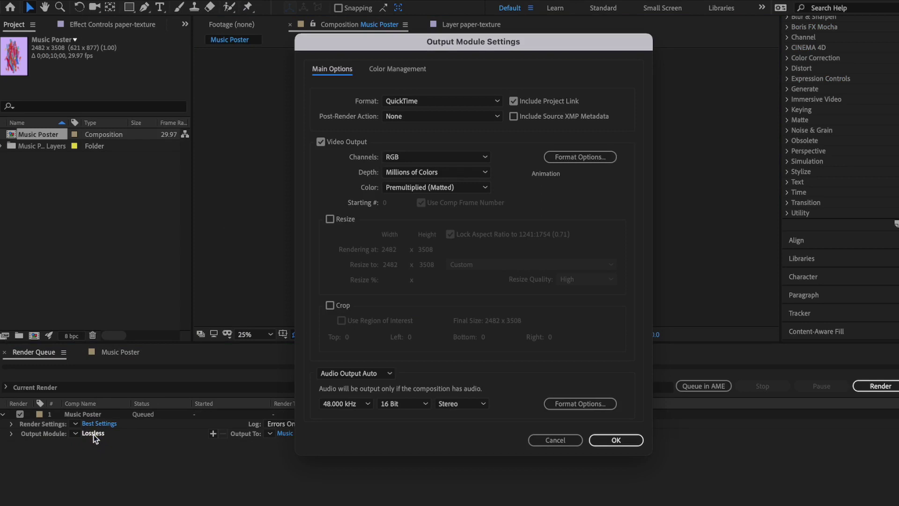
pyautogui.click(588, 161)
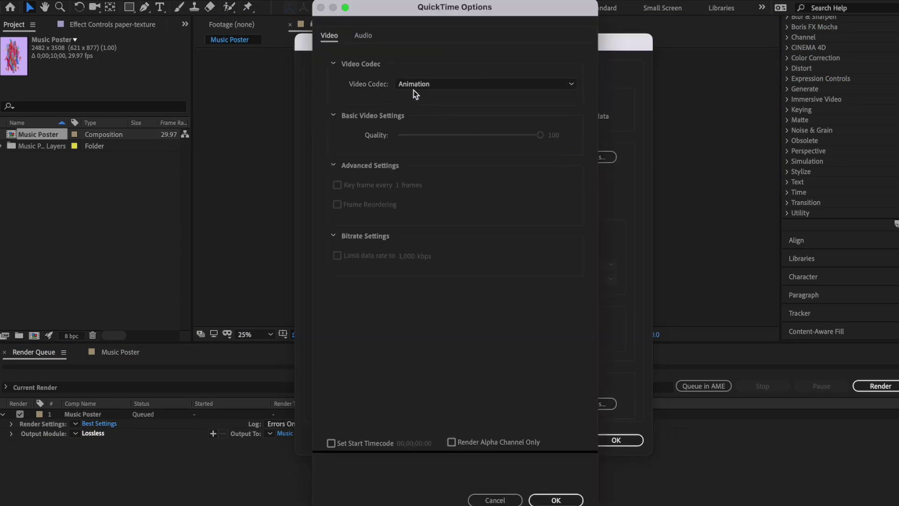
pyautogui.click(423, 86)
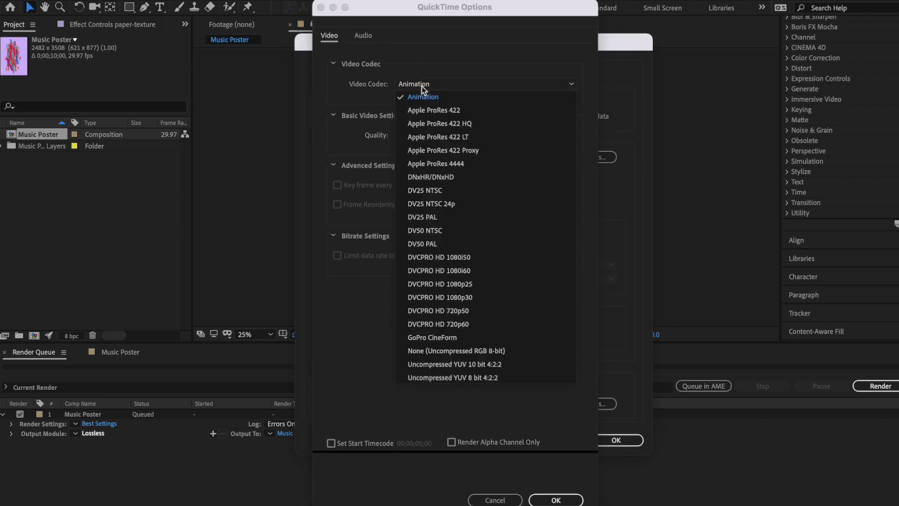
pyautogui.click(467, 124)
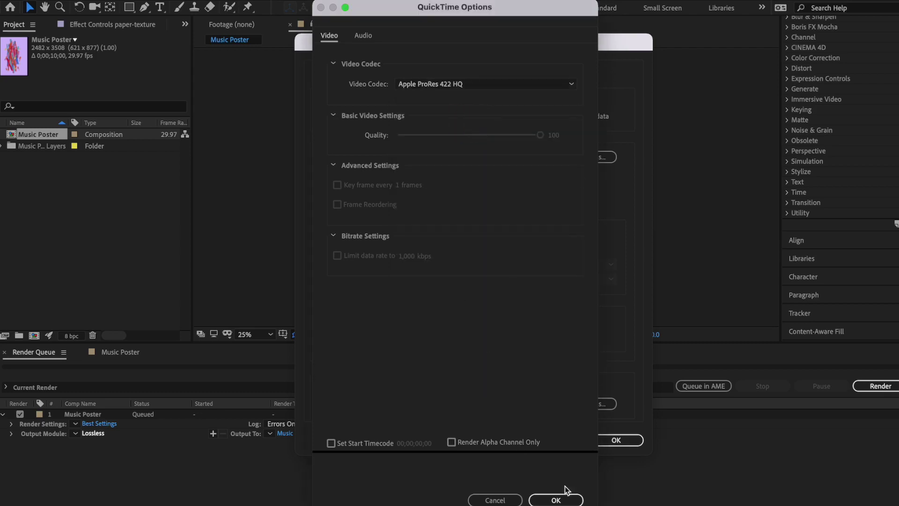
pyautogui.click(564, 500)
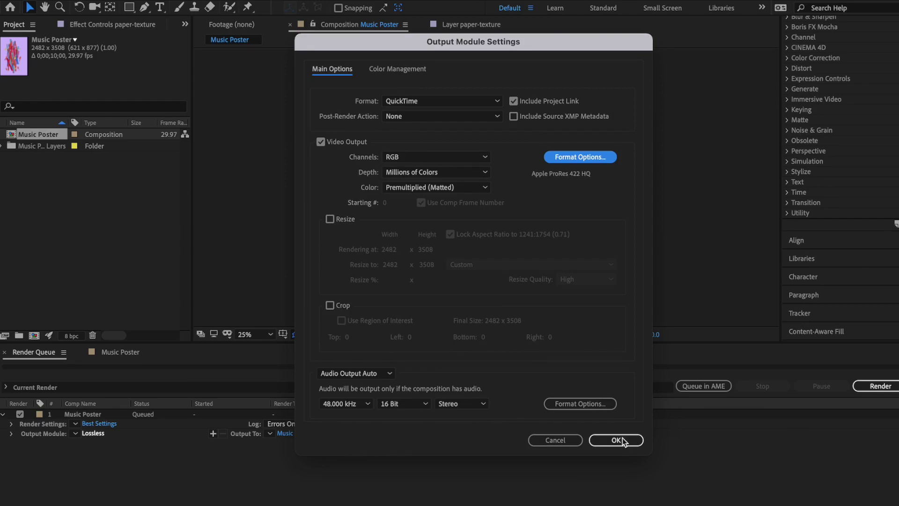
pyautogui.click(616, 440)
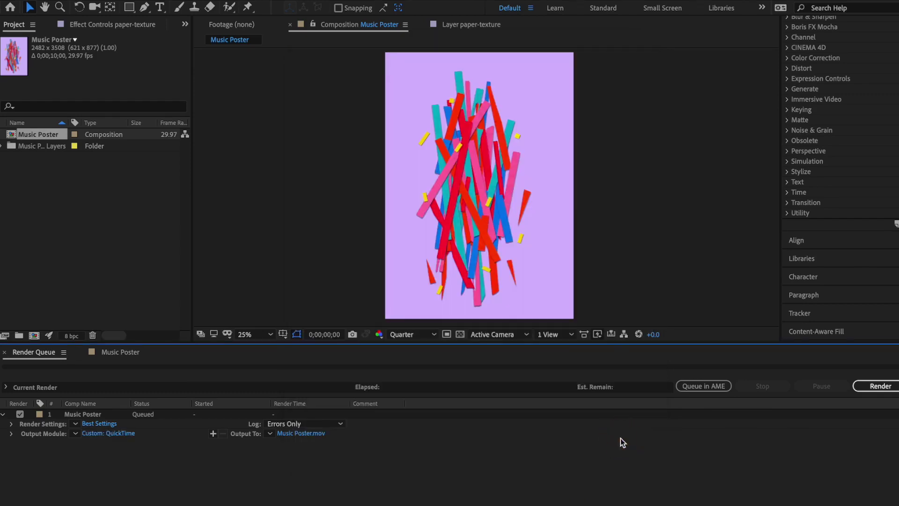
# Output to Music Poster.mov on the Desktop and render the composition.
pyautogui.click(305, 434)
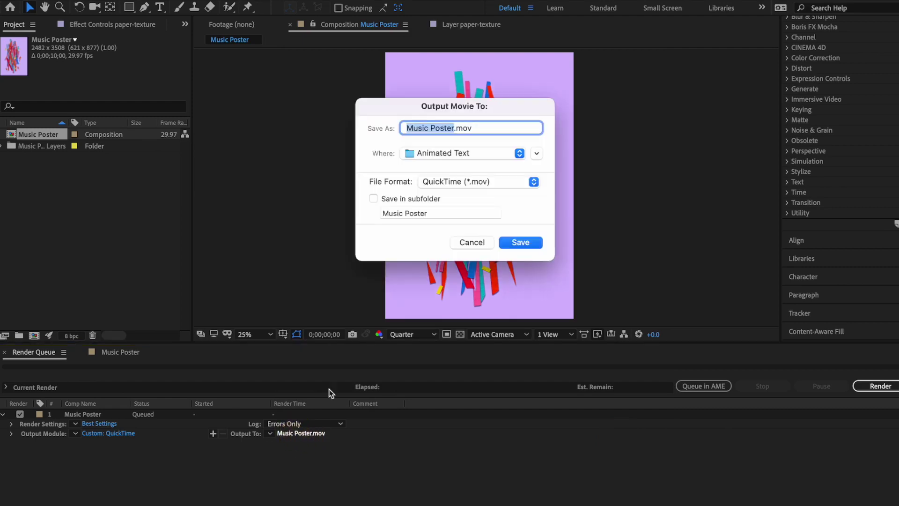
pyautogui.click(461, 154)
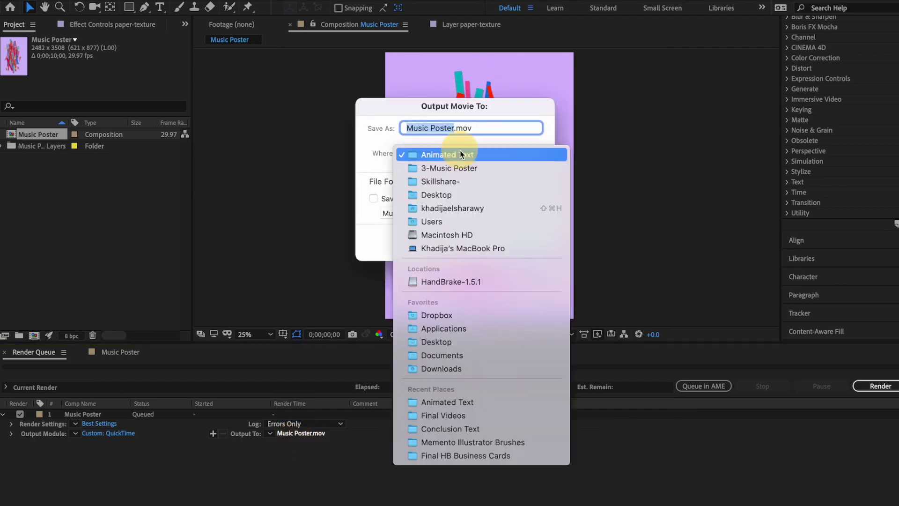
pyautogui.click(453, 195)
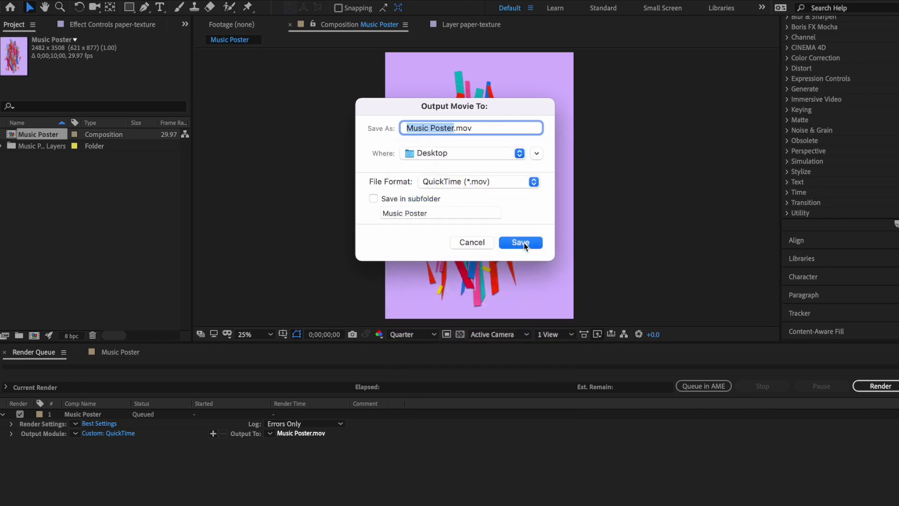
pyautogui.click(523, 243)
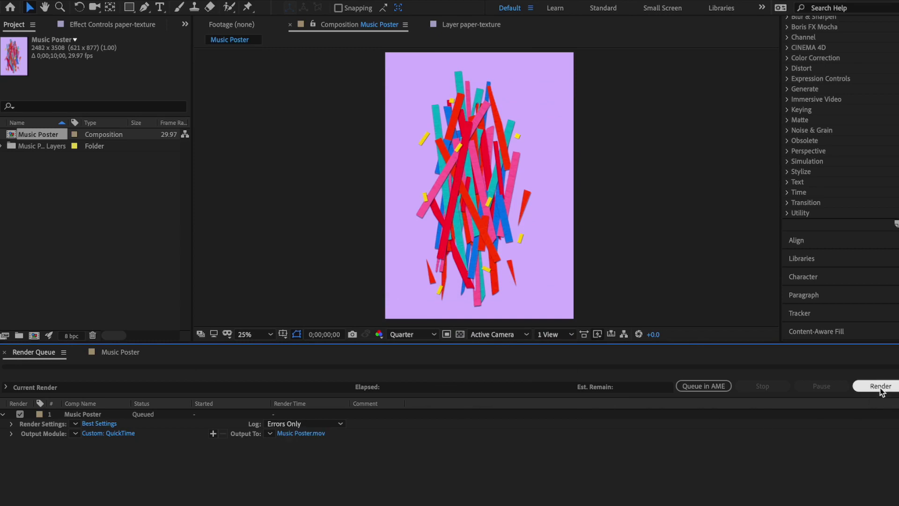
pyautogui.click(880, 387)
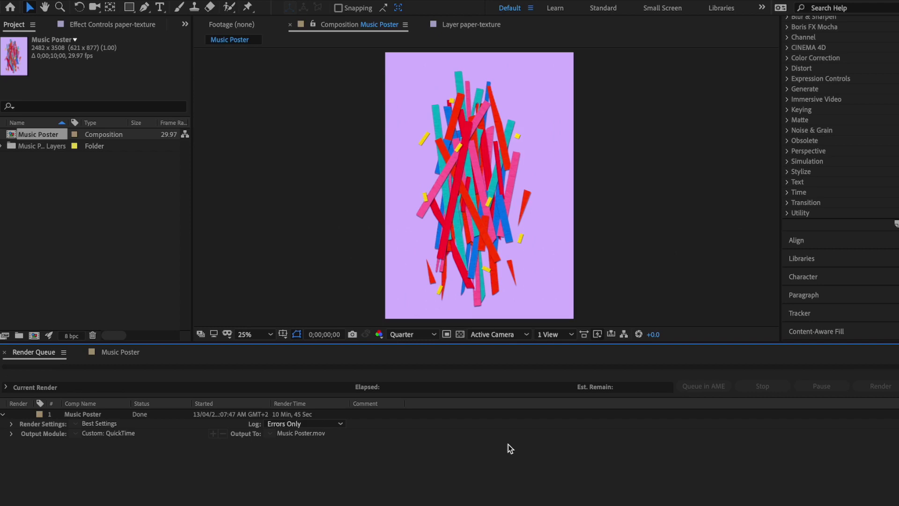
pyautogui.click(14, 3)
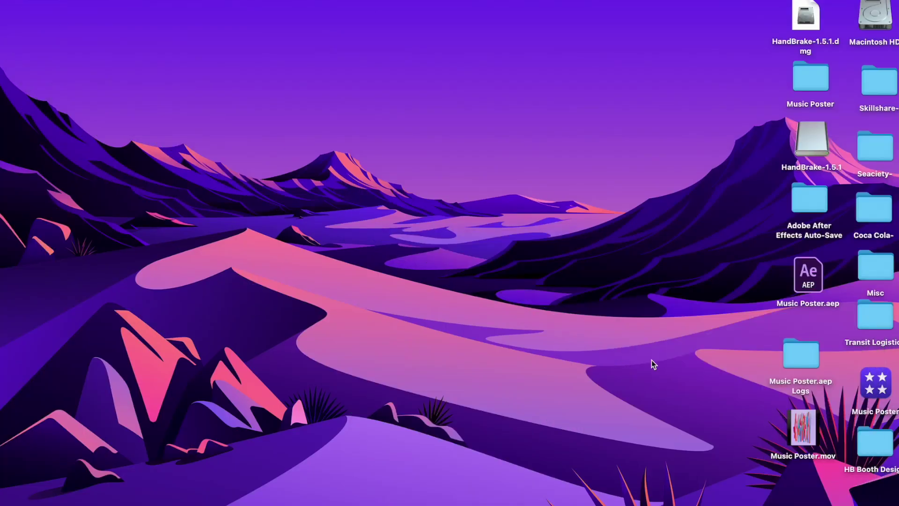
# Move Music Poster.mov to the middle of the desktop, select it, and launch HandBrake.
pyautogui.moveTo(791, 419); pyautogui.dragTo(441, 213)
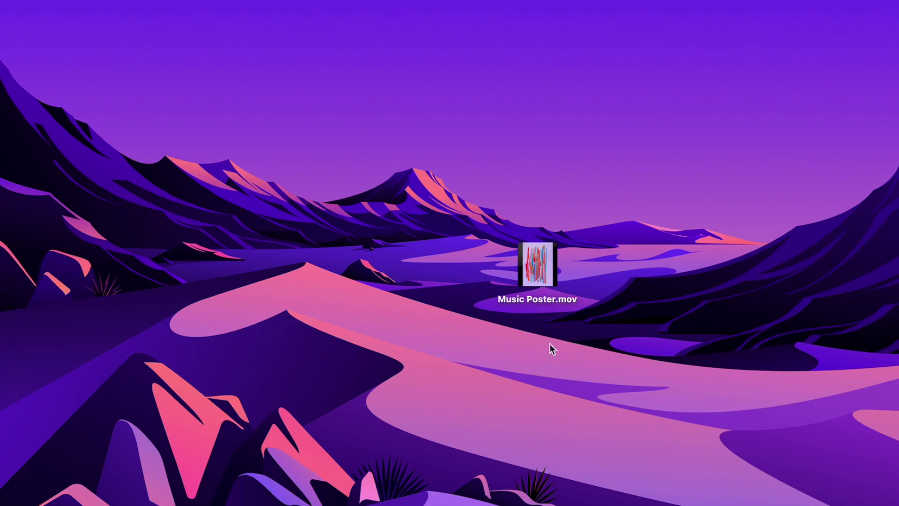
pyautogui.click(552, 283)
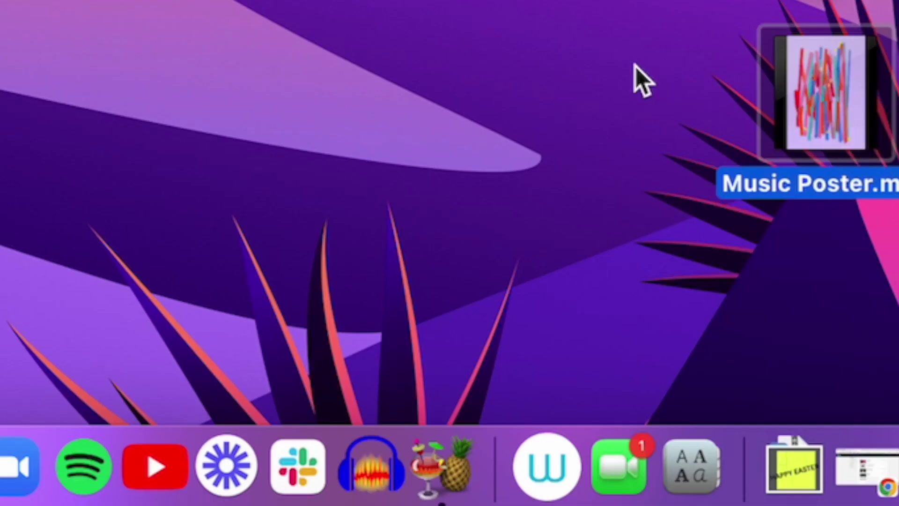
pyautogui.click(456, 256)
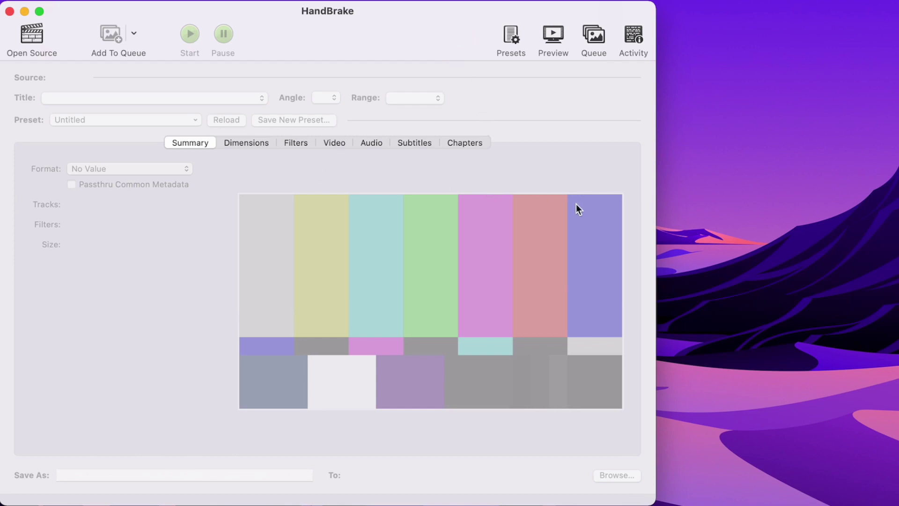
# Load Music Poster.mov into HandBrake and encode Music Poster.mp4 to the Desktop with Fast 1080p30.
pyautogui.moveTo(650, 421); pyautogui.dragTo(415, 277)
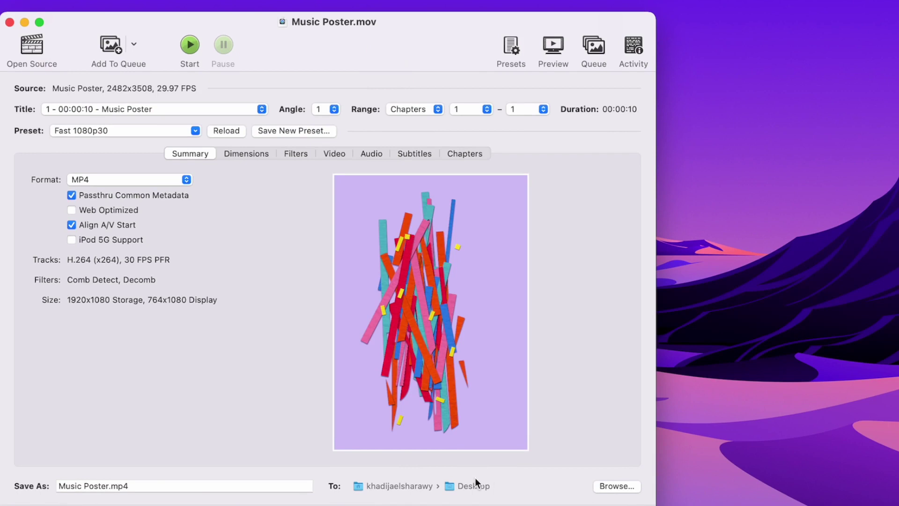
pyautogui.moveTo(338, 39); pyautogui.dragTo(378, 27)
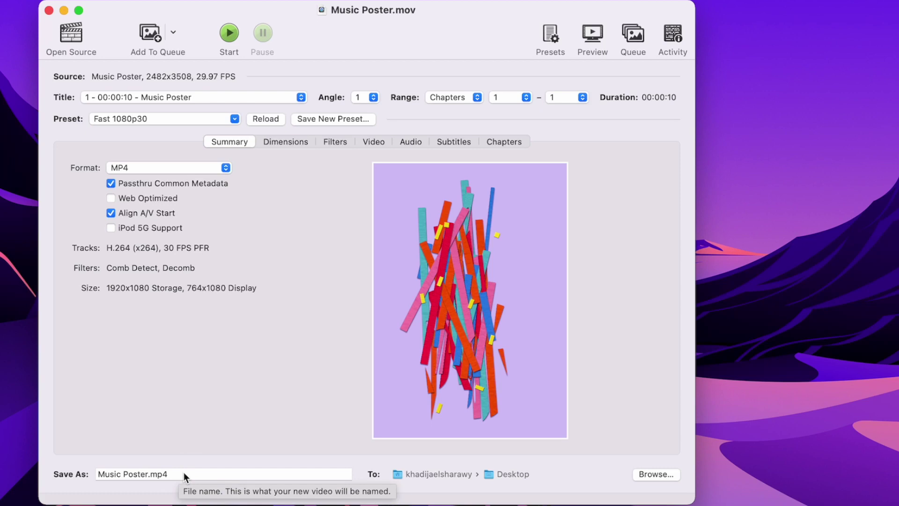
pyautogui.click(229, 34)
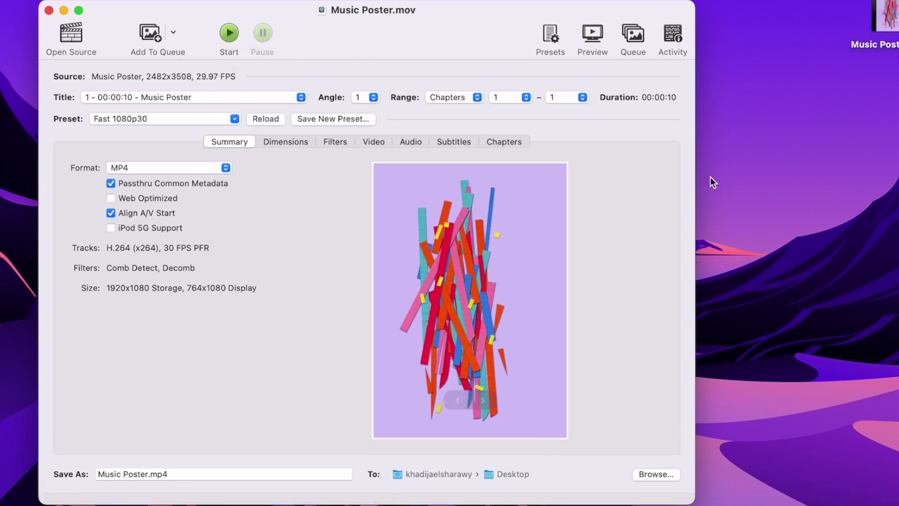
pyautogui.click(884, 129)
pyautogui.click(886, 17)
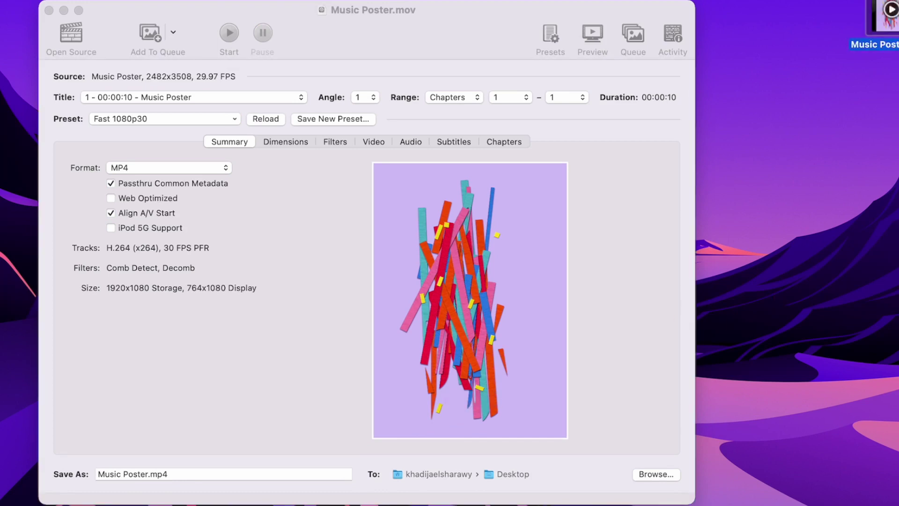
# Open Music Poster.mp4 in QuickTime Player full screen and play it.
pyautogui.press('space')
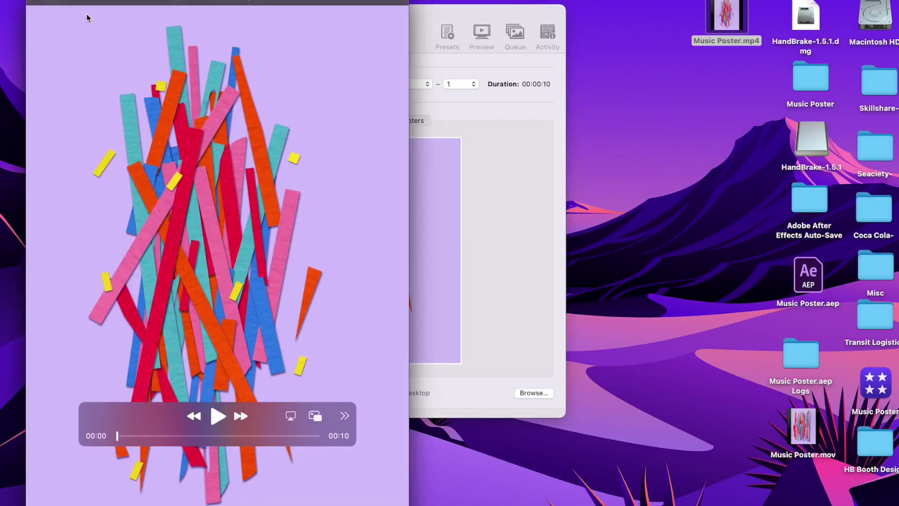
pyautogui.click(60, 2)
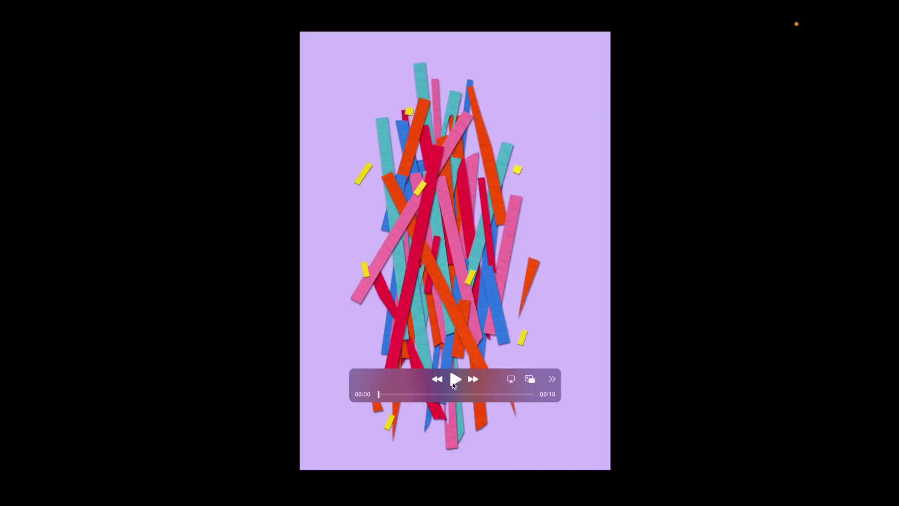
pyautogui.click(453, 381)
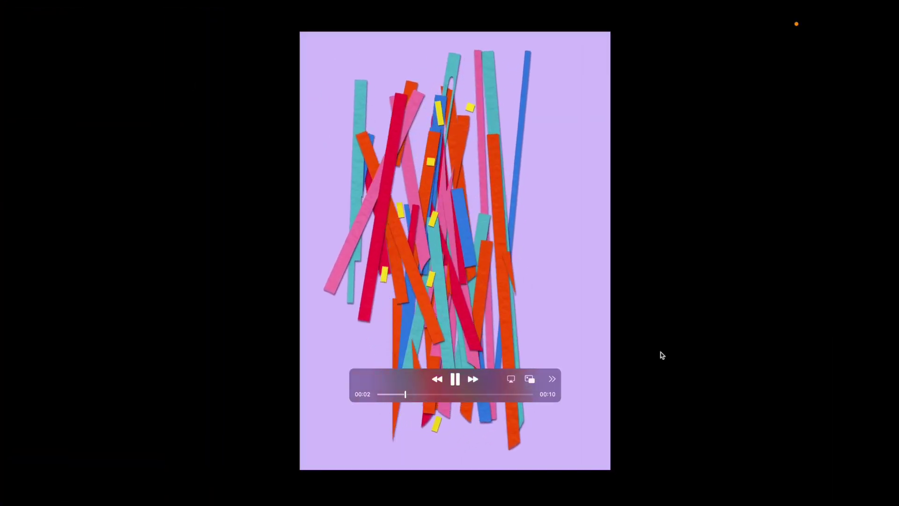